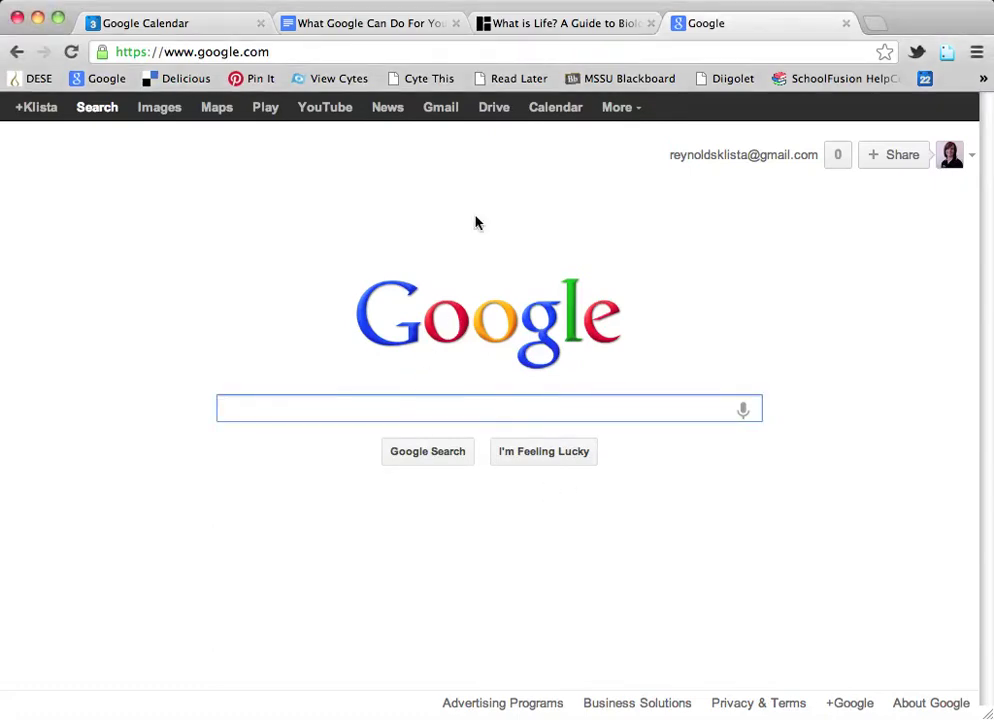
Create a new blank form from Google Drive's Create menu
click(496, 113)
click(497, 116)
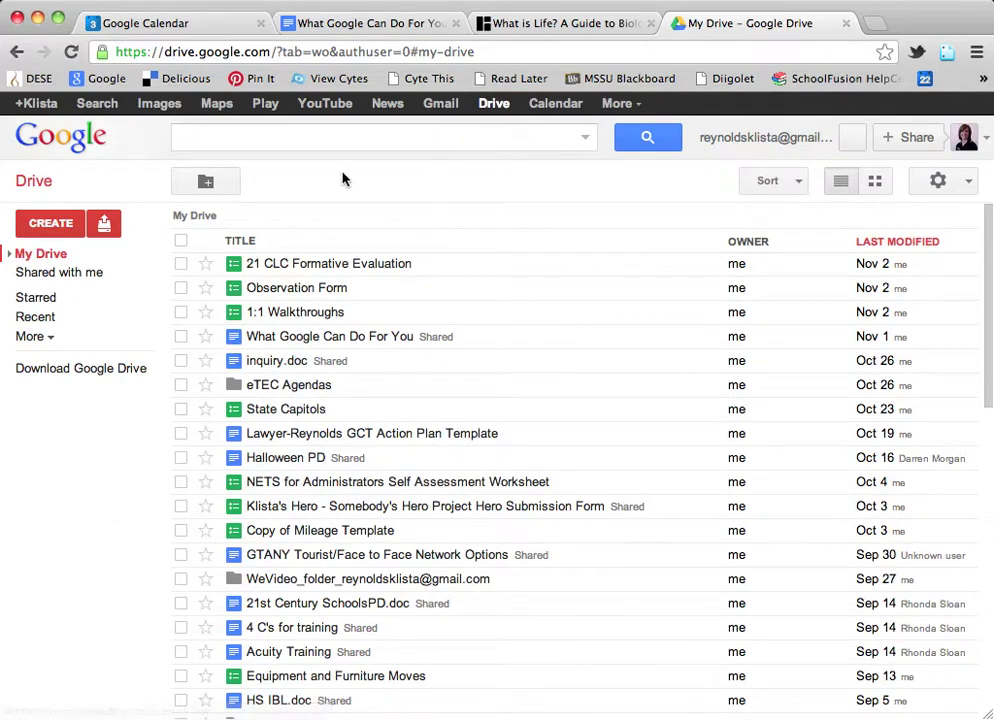
click(66, 229)
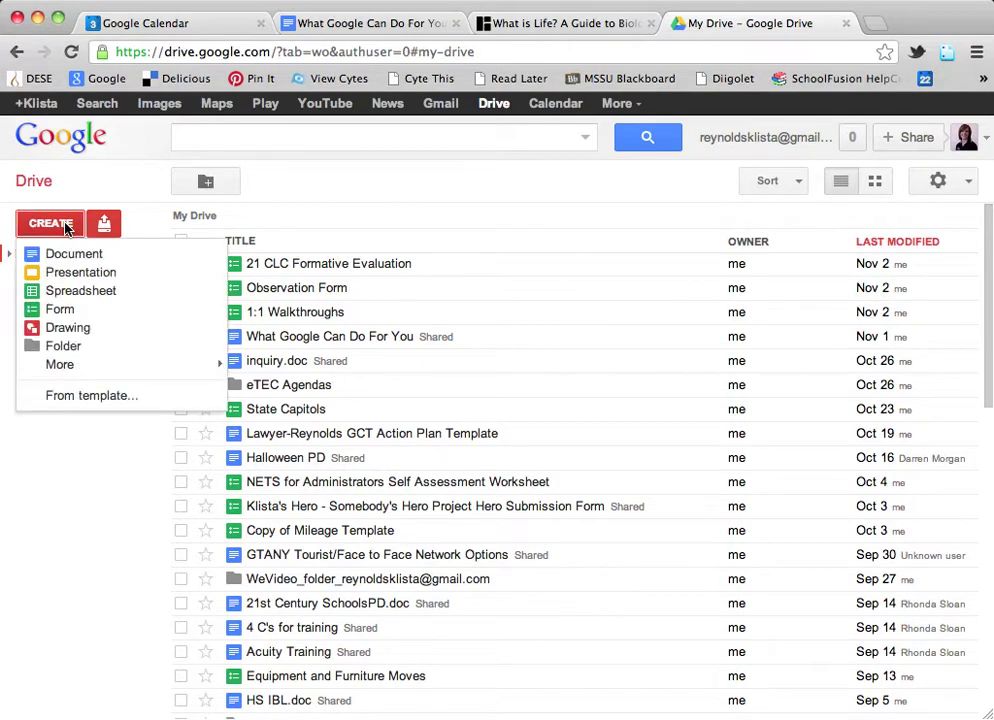
click(58, 313)
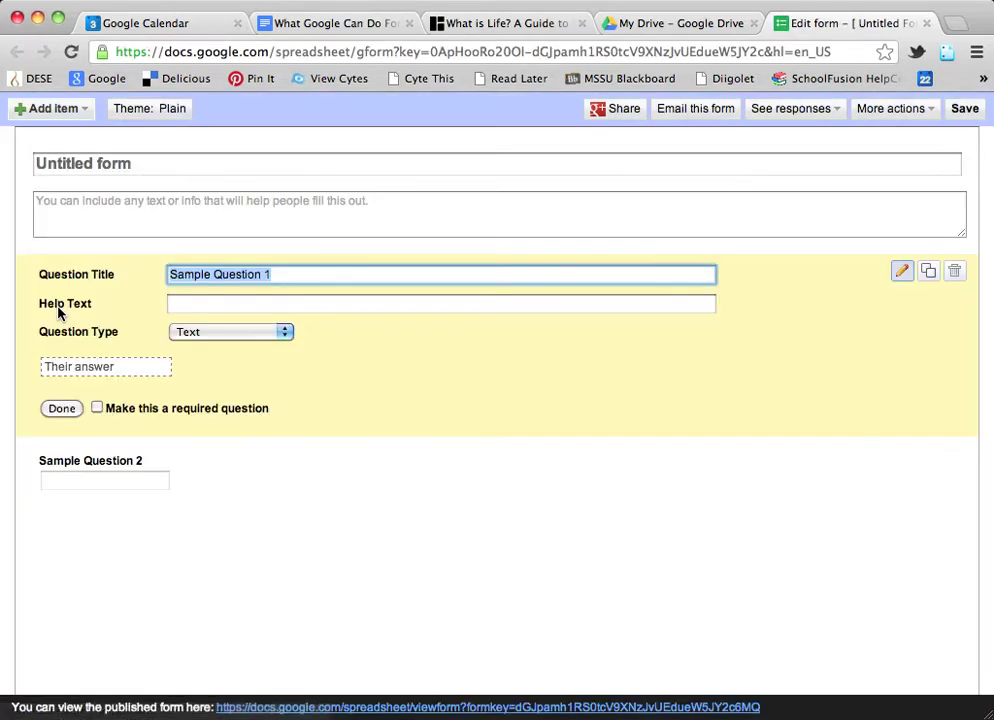
Retitle the untitled form to 'Addition and Subtraction'
click(142, 164)
drag(142, 164, 0, 164)
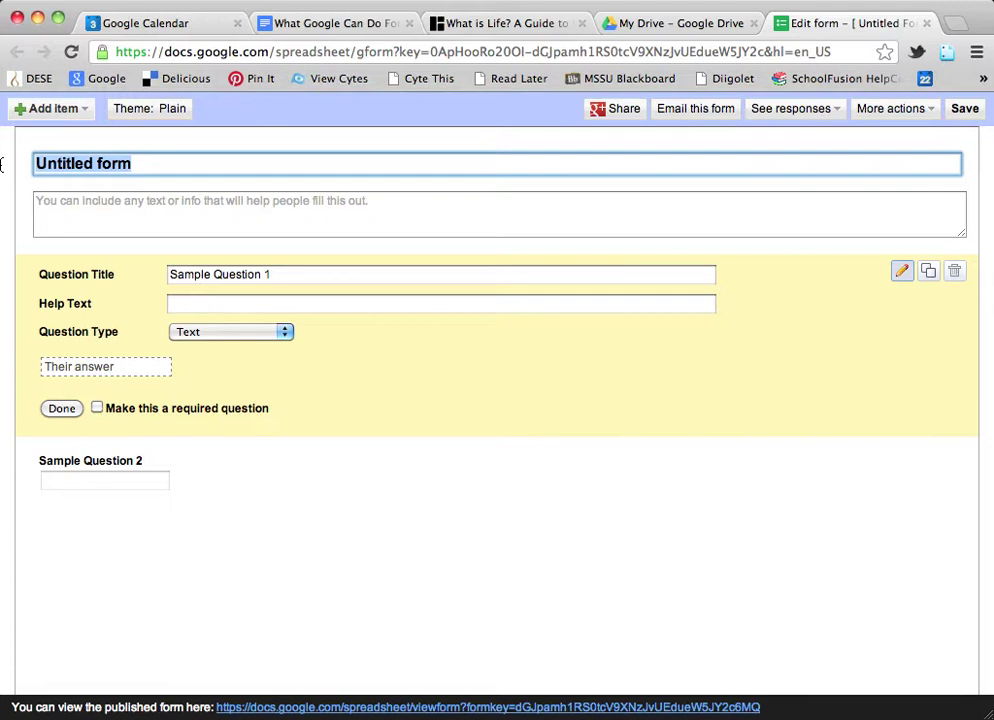
text(Additio)
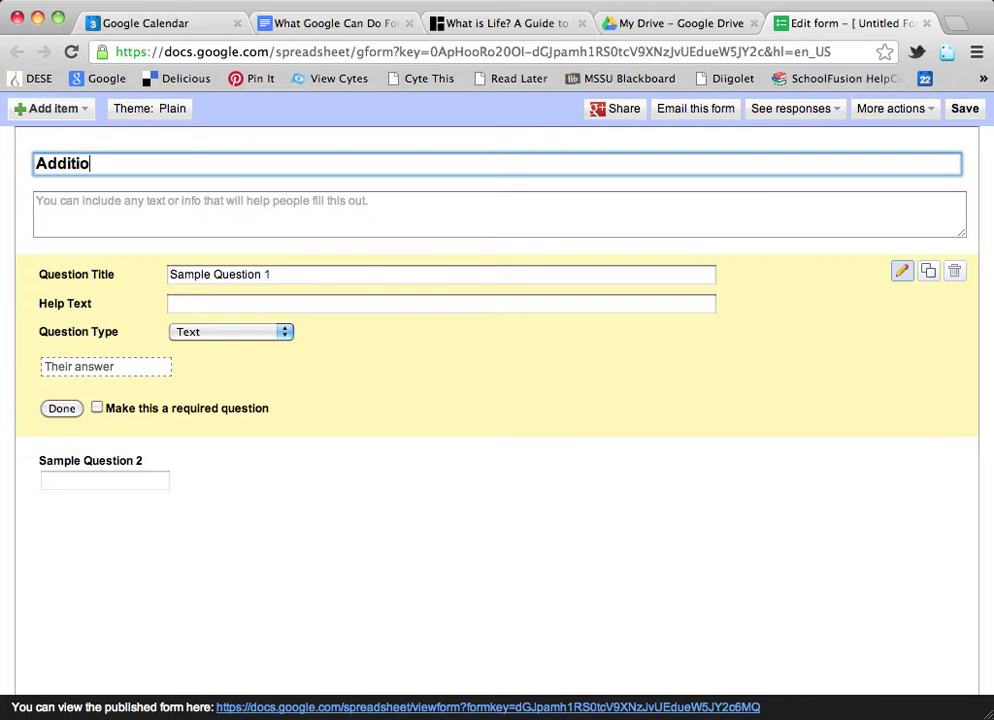
text(n and Subt)
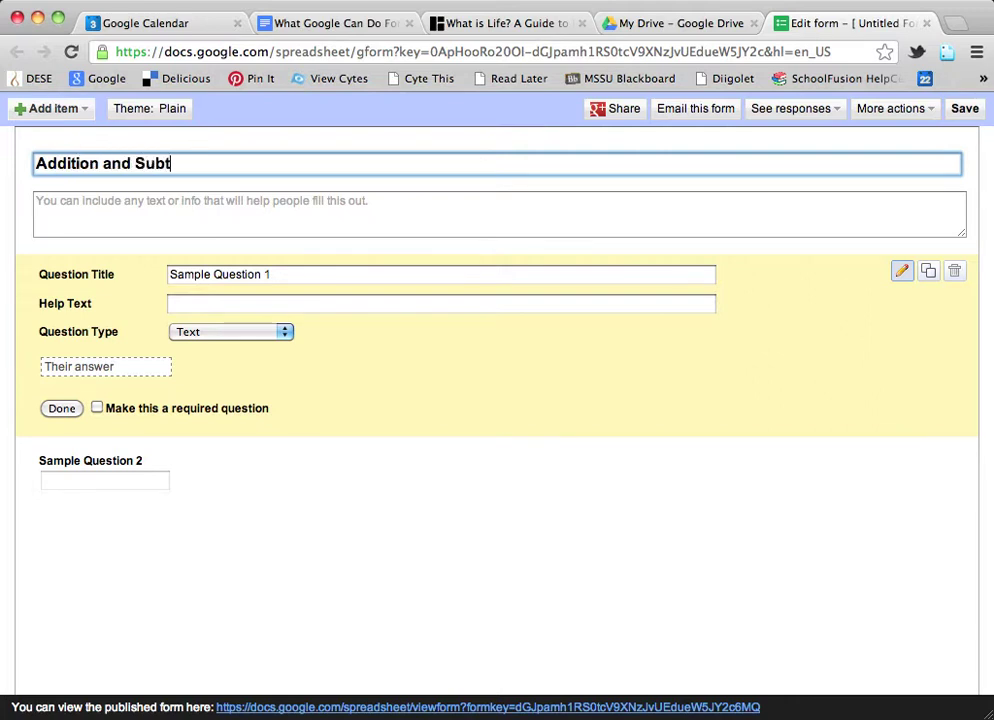
text(raction)
Rename the first sample question to 'Find the sum of 5+5'
click(229, 275)
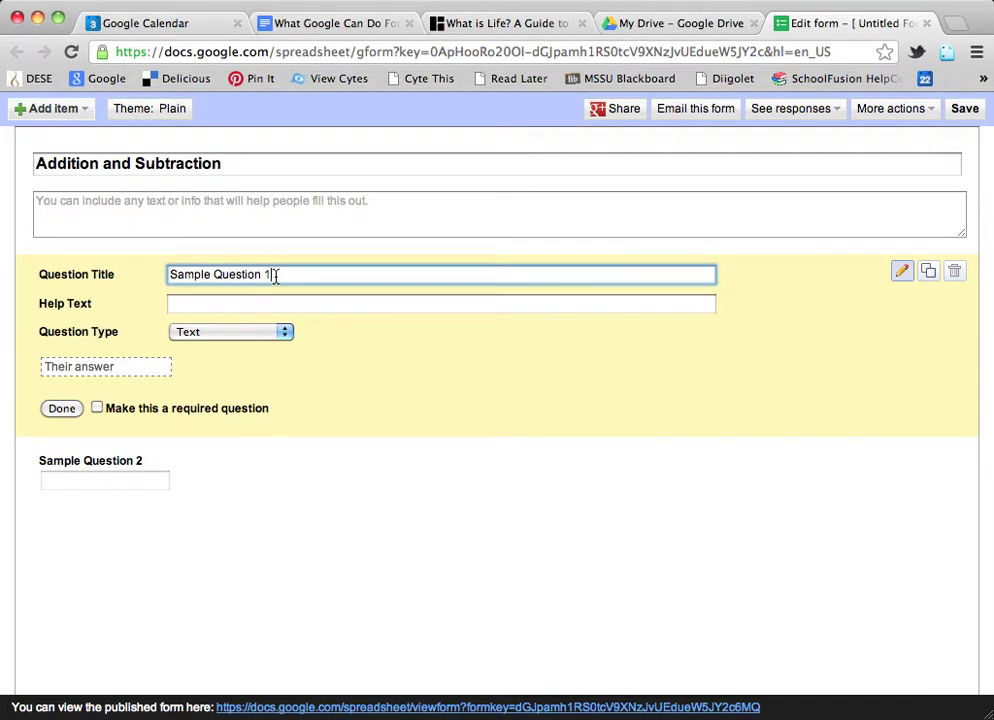
drag(304, 275, 131, 268)
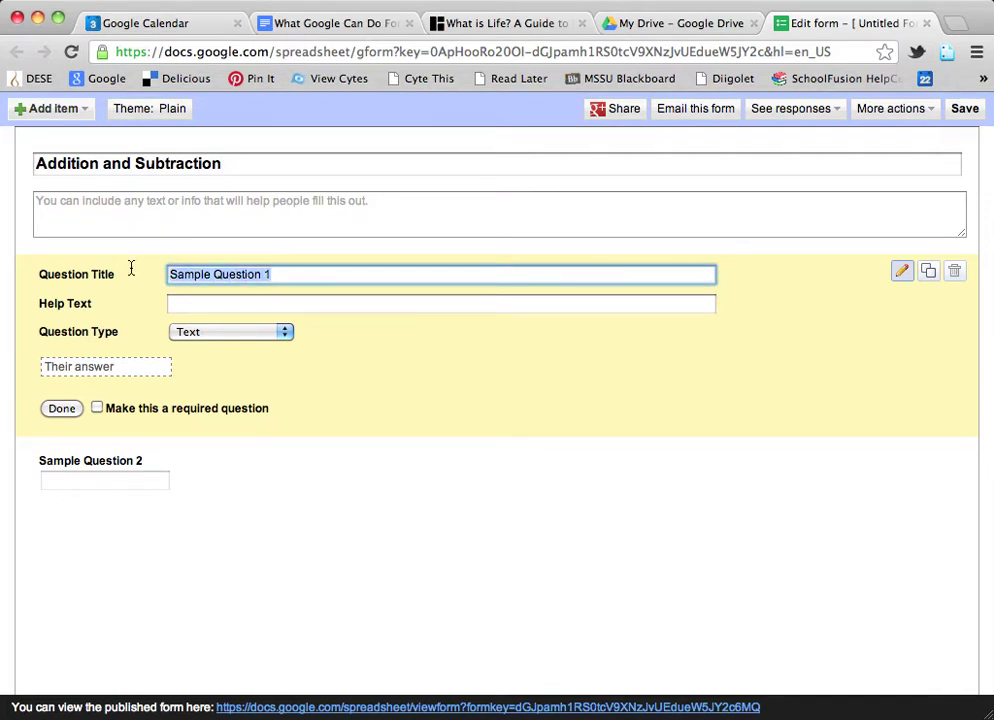
text(Find the sum of 5+5)
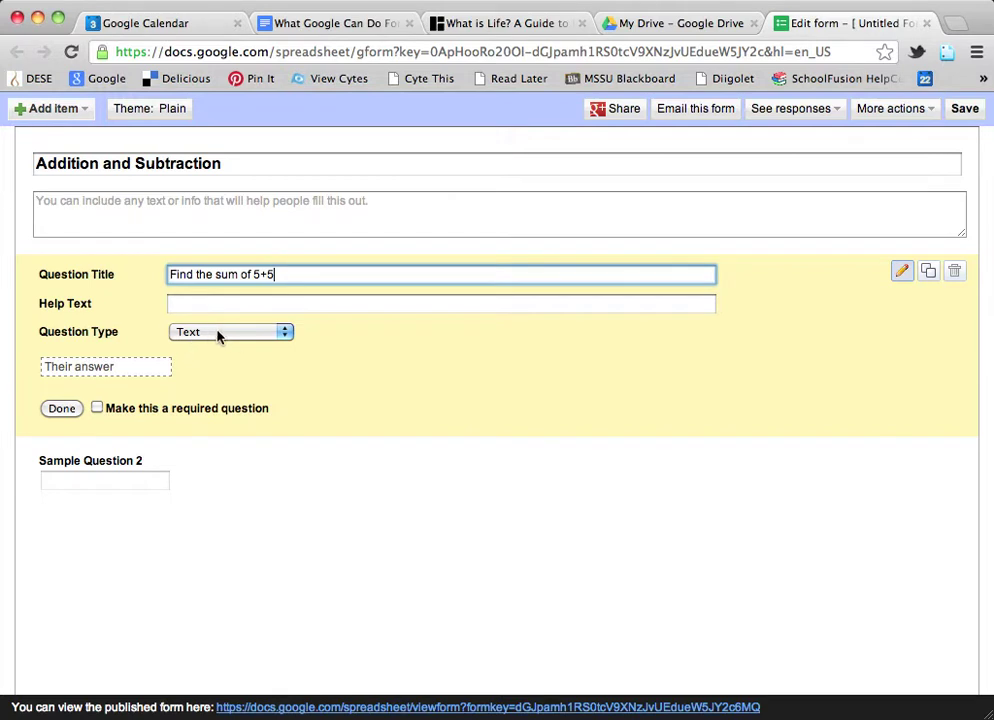
click(72, 410)
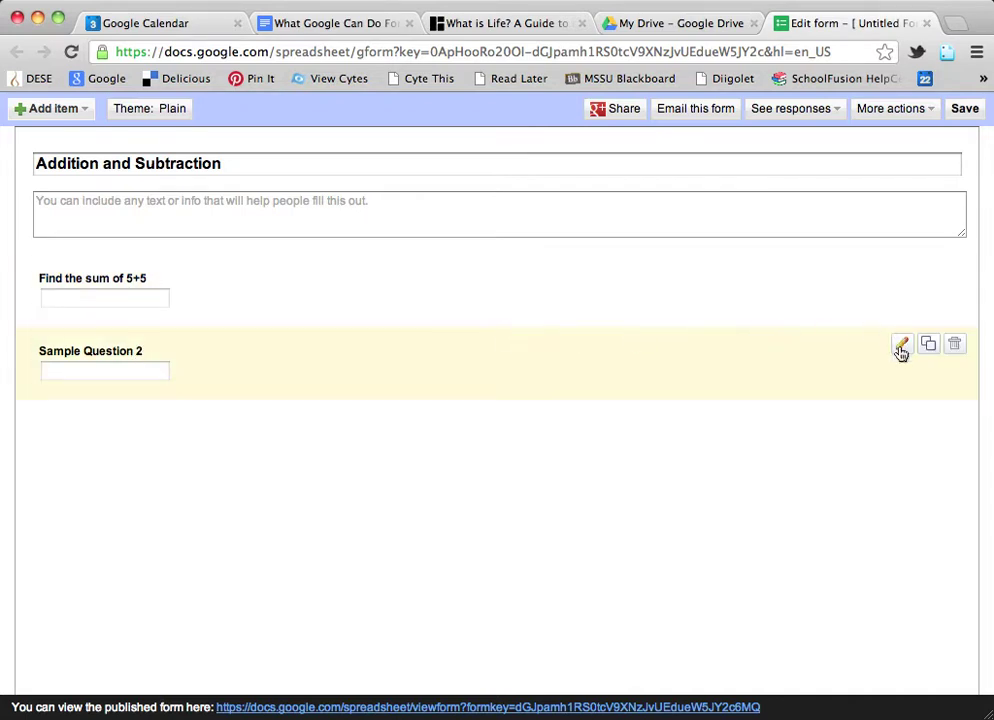
Retitle Sample Question 2 to 'What is the difference of 10-3?'
click(901, 347)
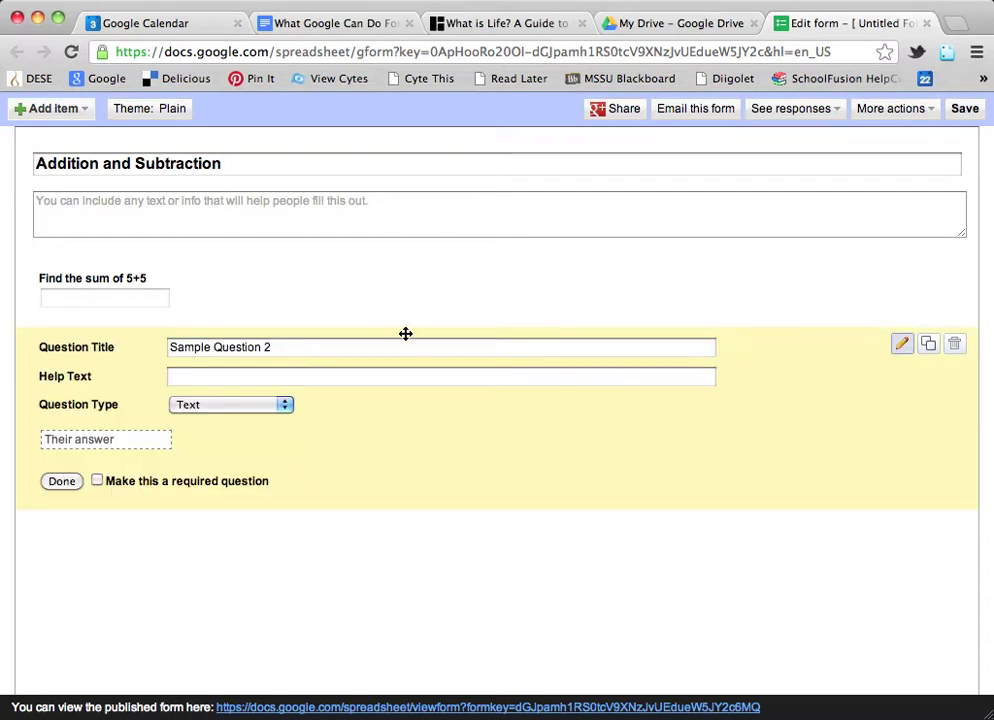
drag(288, 350, 132, 346)
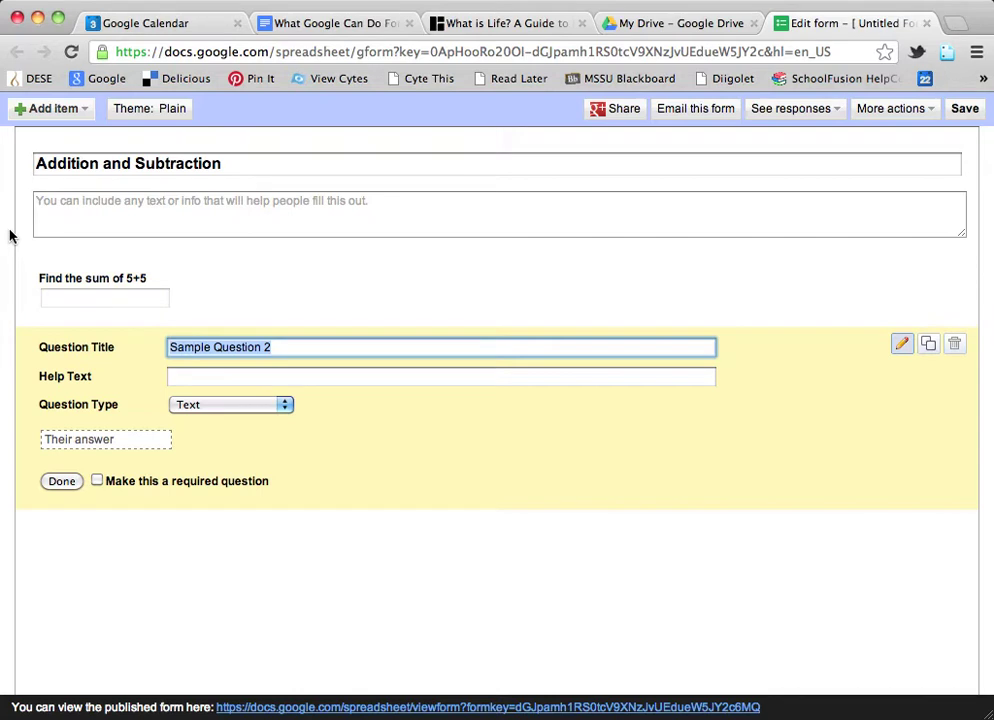
text(Which is)
text( the )
text(di)
key(BackSpace)
key(BackSpace)
key(BackSpace)
key(BackSpace)
key(BackSpace)
key(BackSpace)
key(BackSpace)
key(BackSpace)
key(BackSpace)
key(BackSpace)
key(BackSpace)
key(BackSpace)
key(BackSpace)
text(at is the difference between )
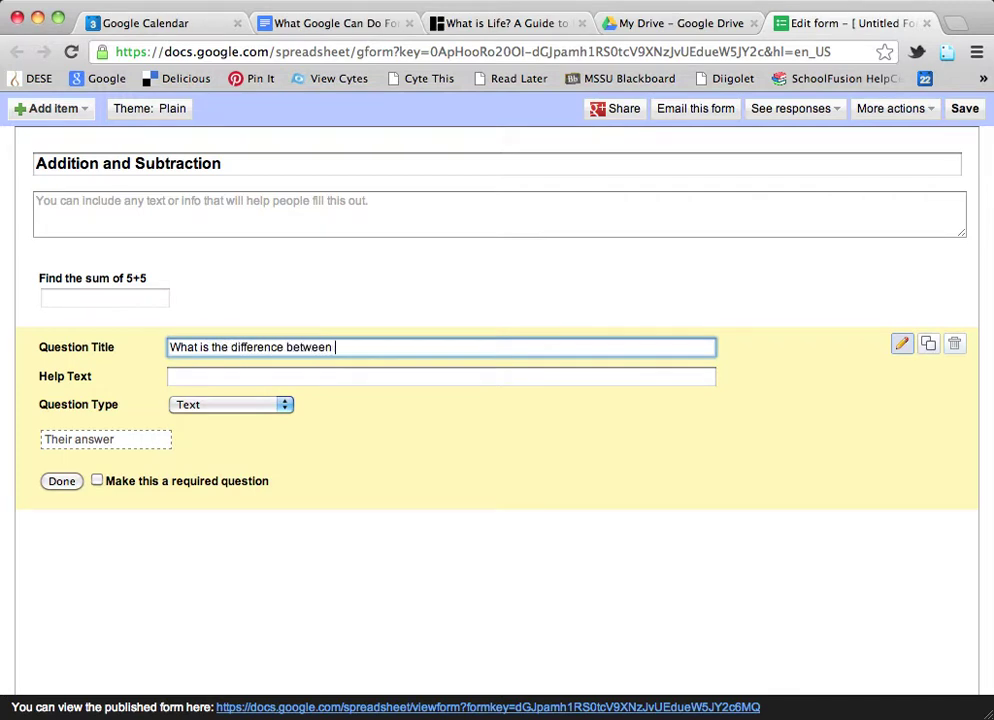
text(10)
key(BackSpace)
key(BackSpace)
key(BackSpace)
key(BackSpace)
key(BackSpace)
key(BackSpace)
key(BackSpace)
key(BackSpace)
key(BackSpace)
key(BackSpace)
text(of 10-3?)
Make the question multiple choice with answers 6, 4, 7 and 3
click(252, 407)
click(248, 434)
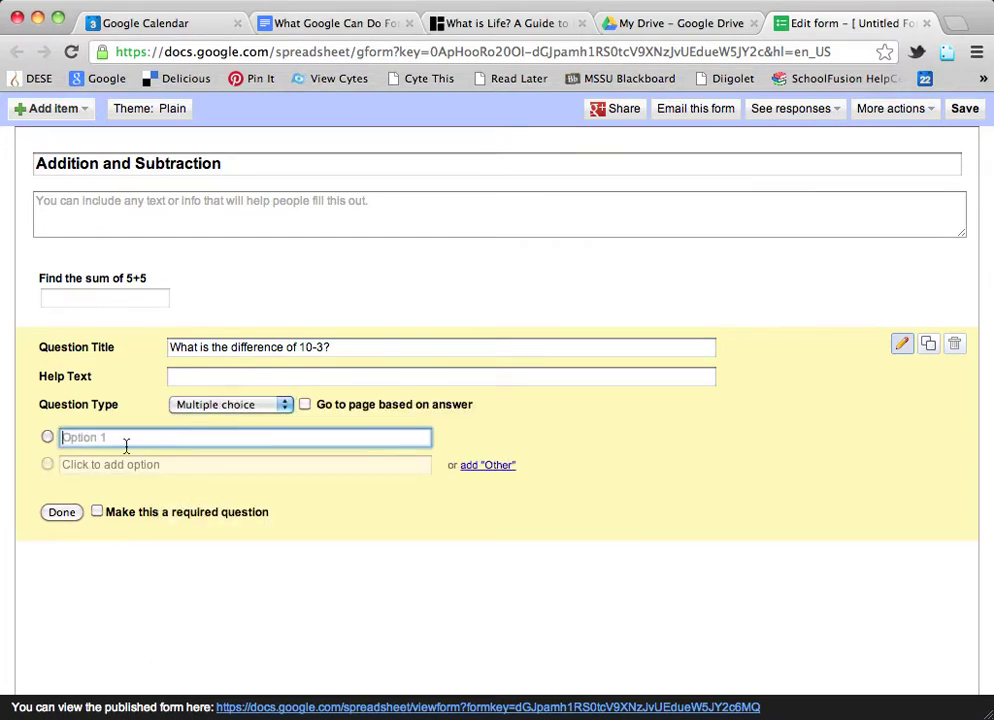
text(6)
key(Return)
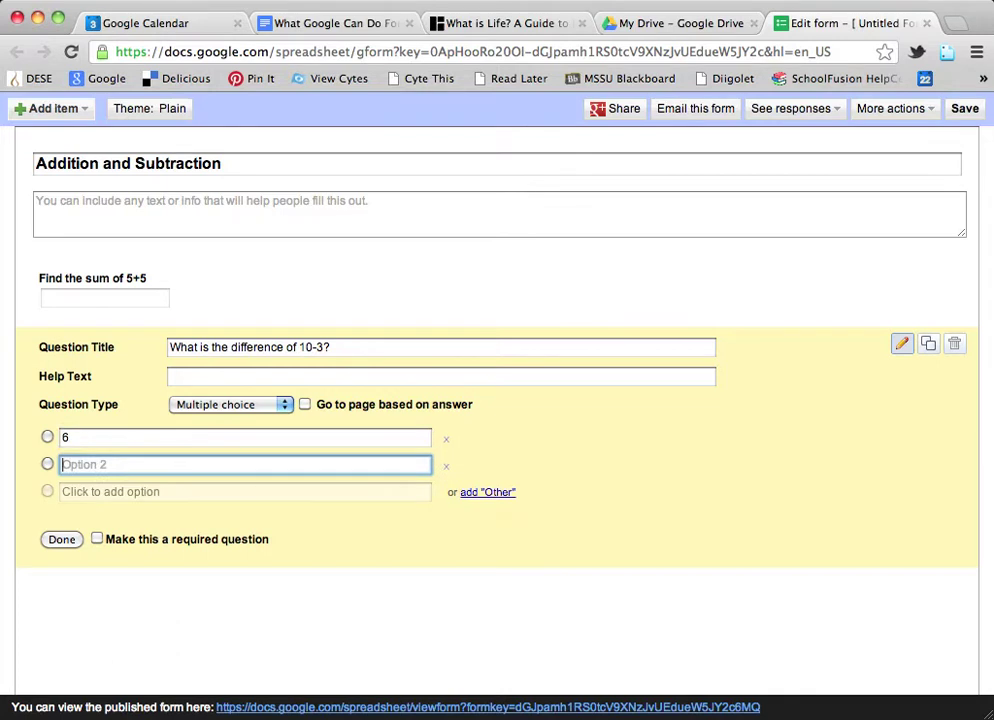
text(4)
key(Return)
text(7)
key(Return)
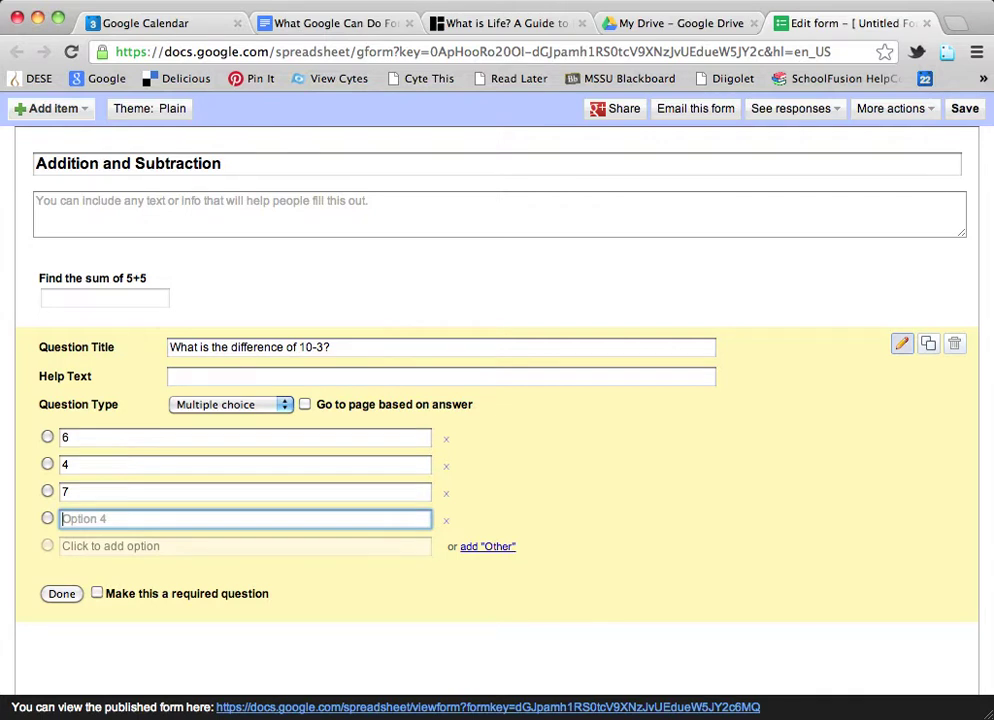
text(3)
click(61, 596)
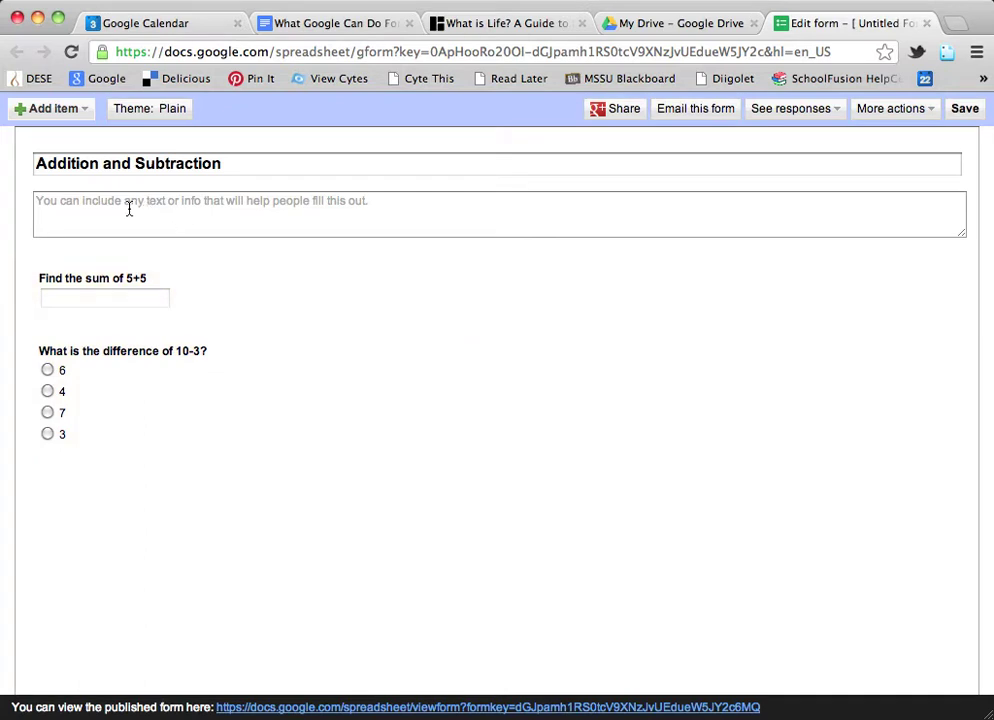
Add a choose-from-a-list question titled 'What is 6+2?'
click(86, 112)
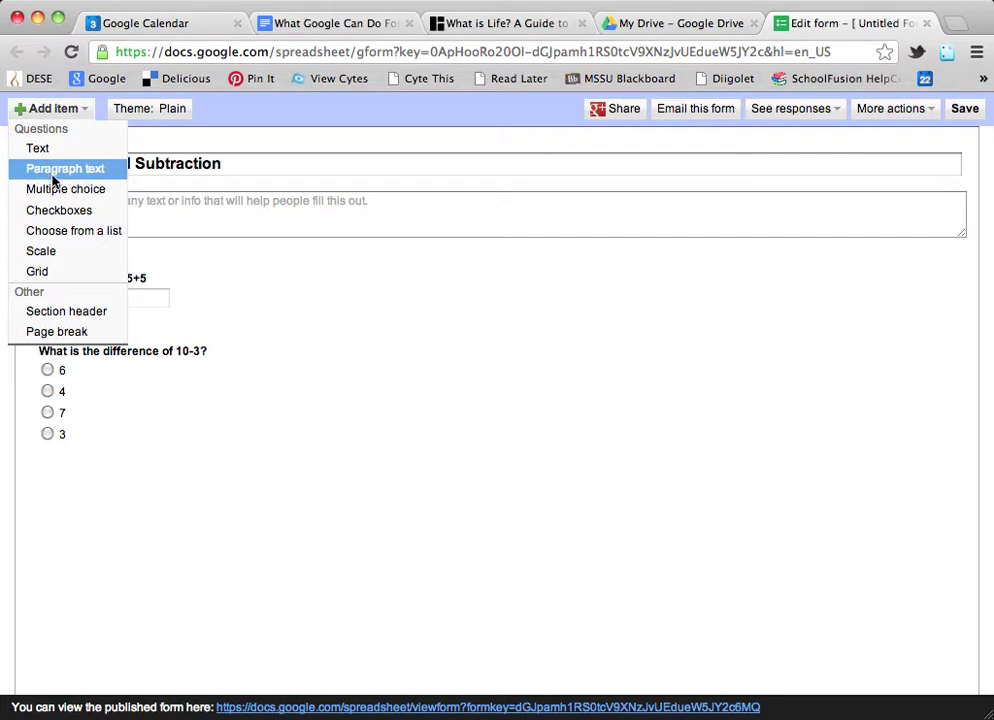
click(66, 234)
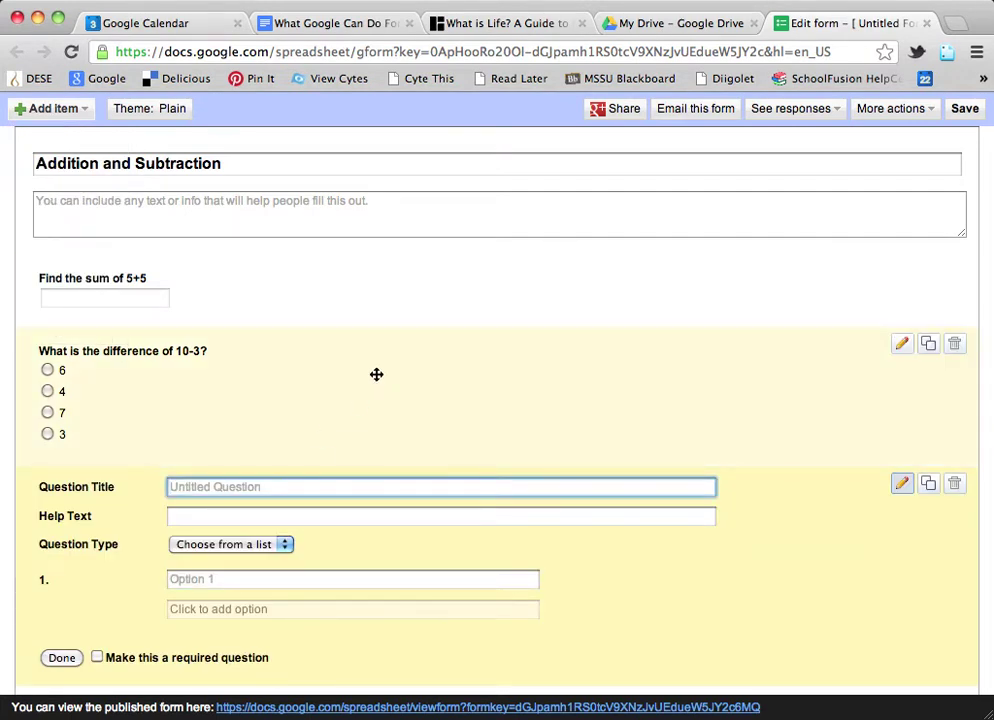
text(What is)
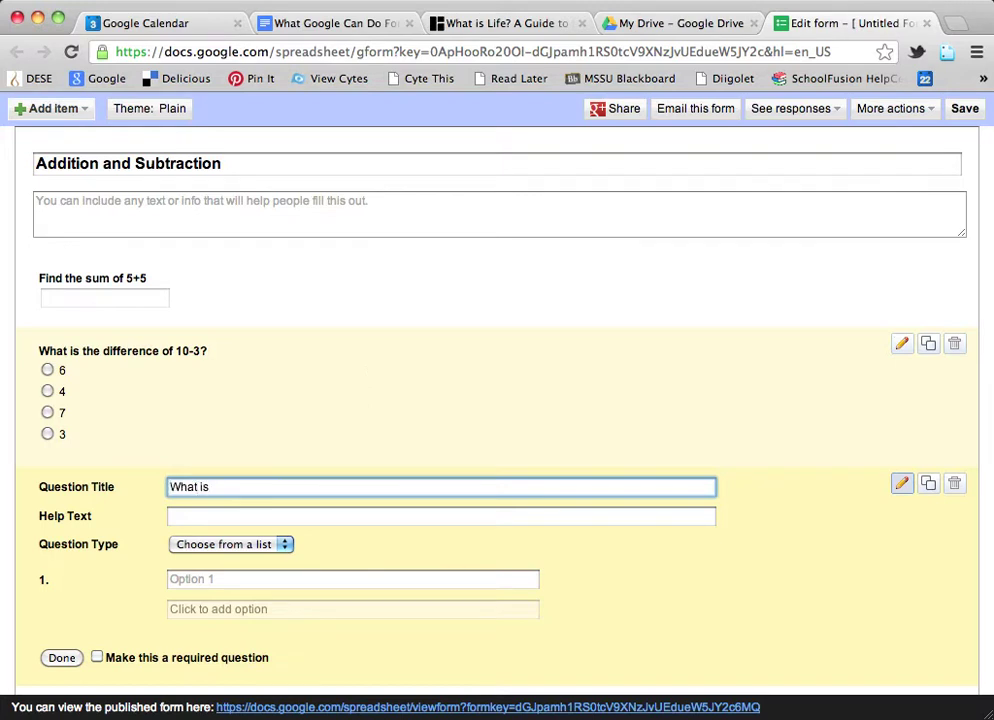
text( 6+2?)
Give the 'What is 6+2?' question the options 5, 3, 8 and 10
click(256, 580)
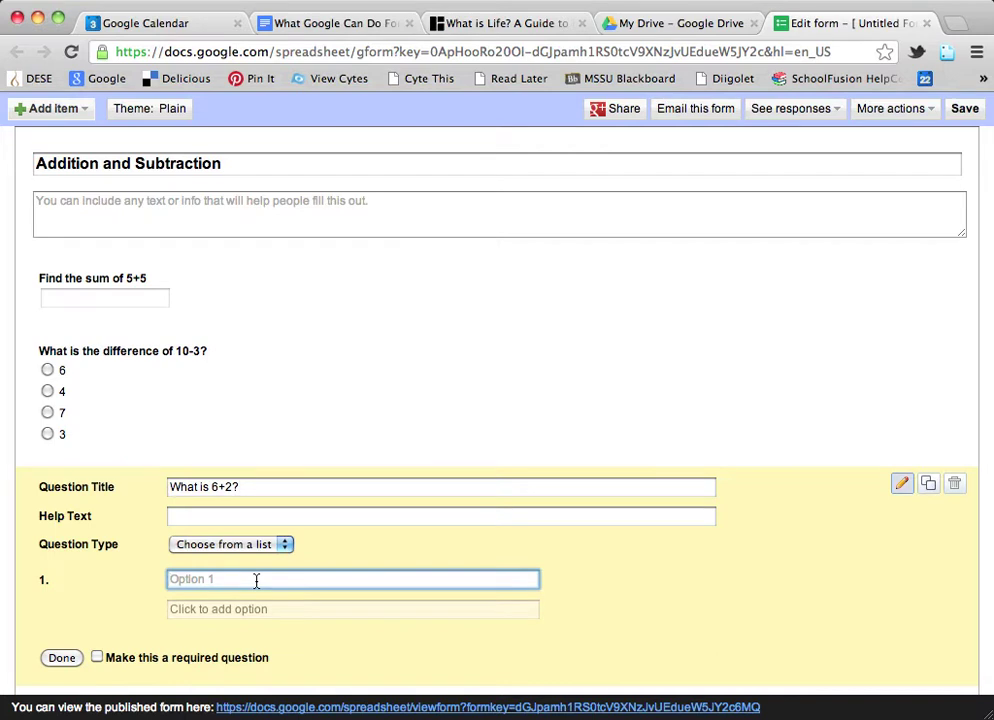
text(5)
key(Return)
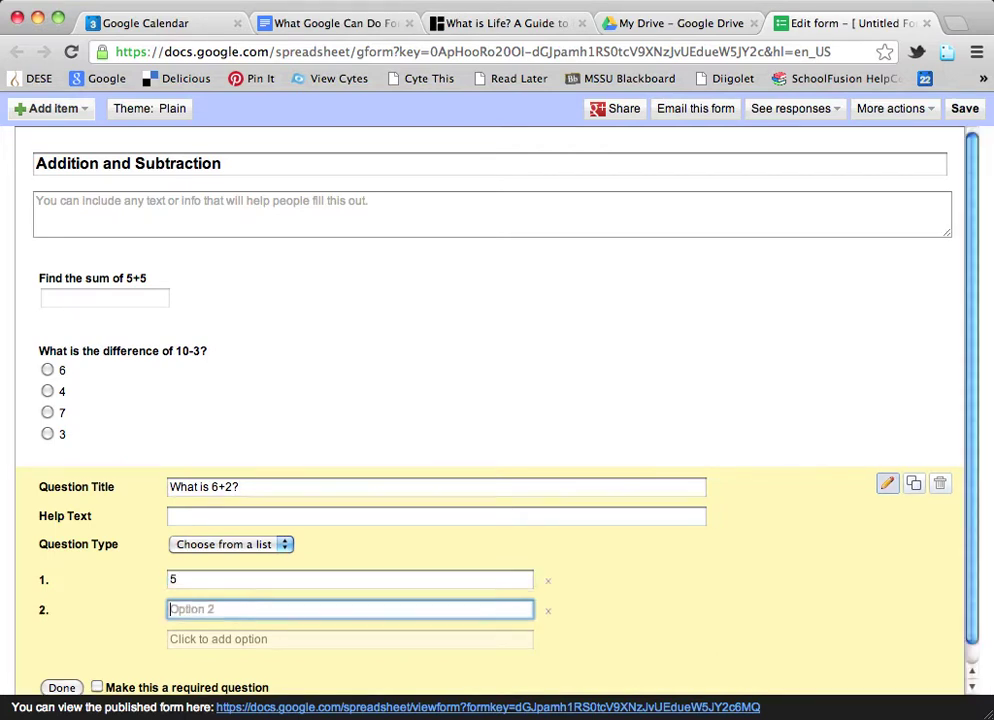
text(3)
key(Return)
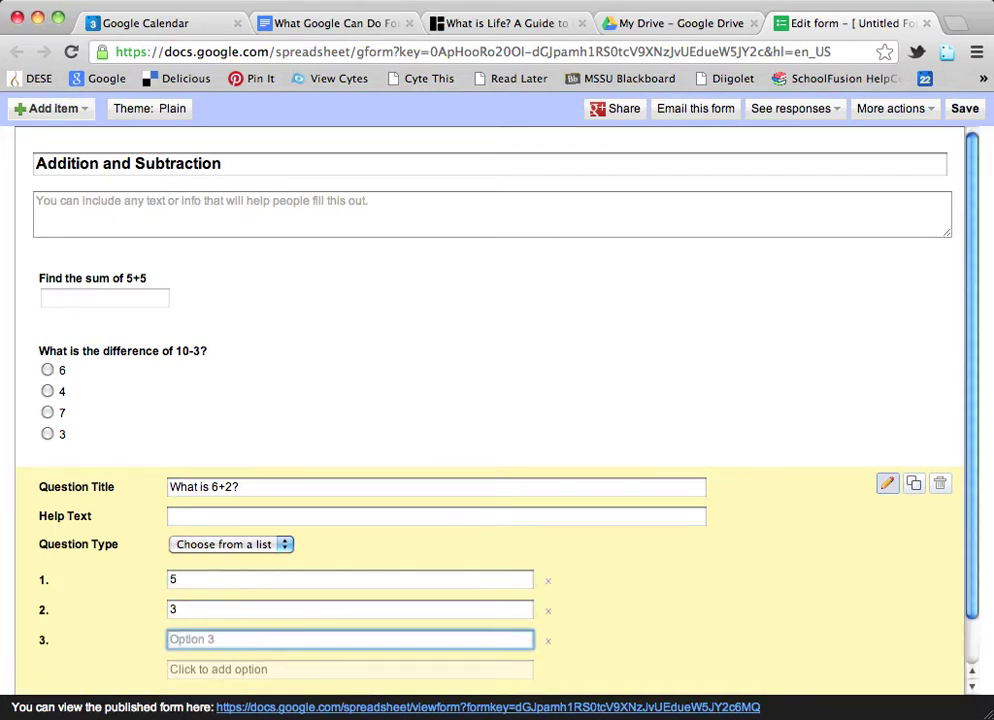
text(8)
key(Return)
text(10)
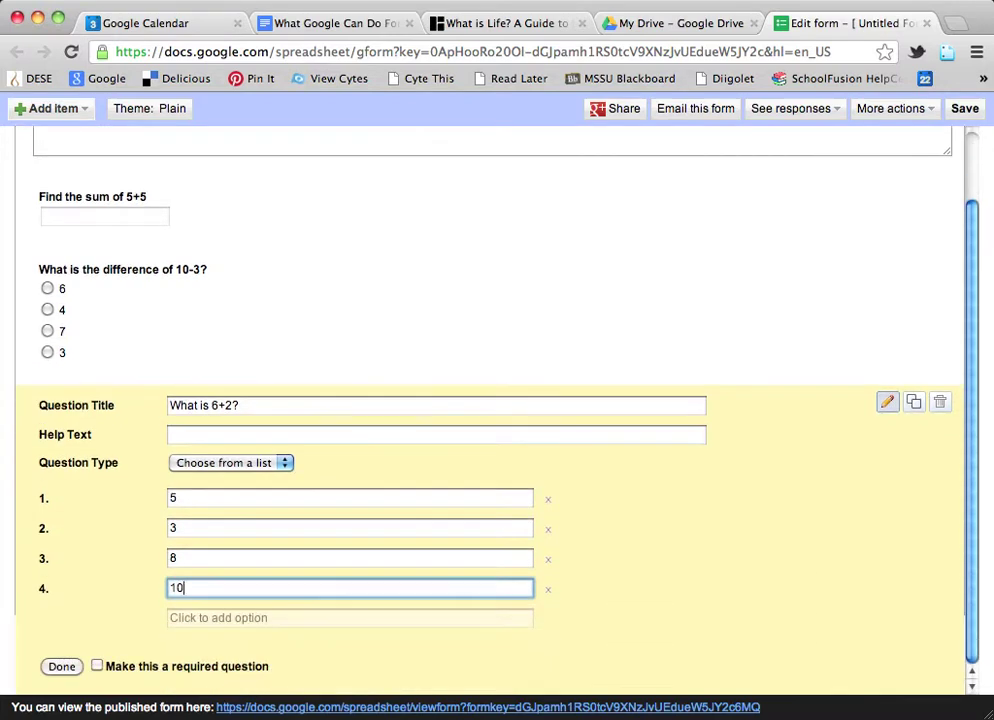
click(62, 666)
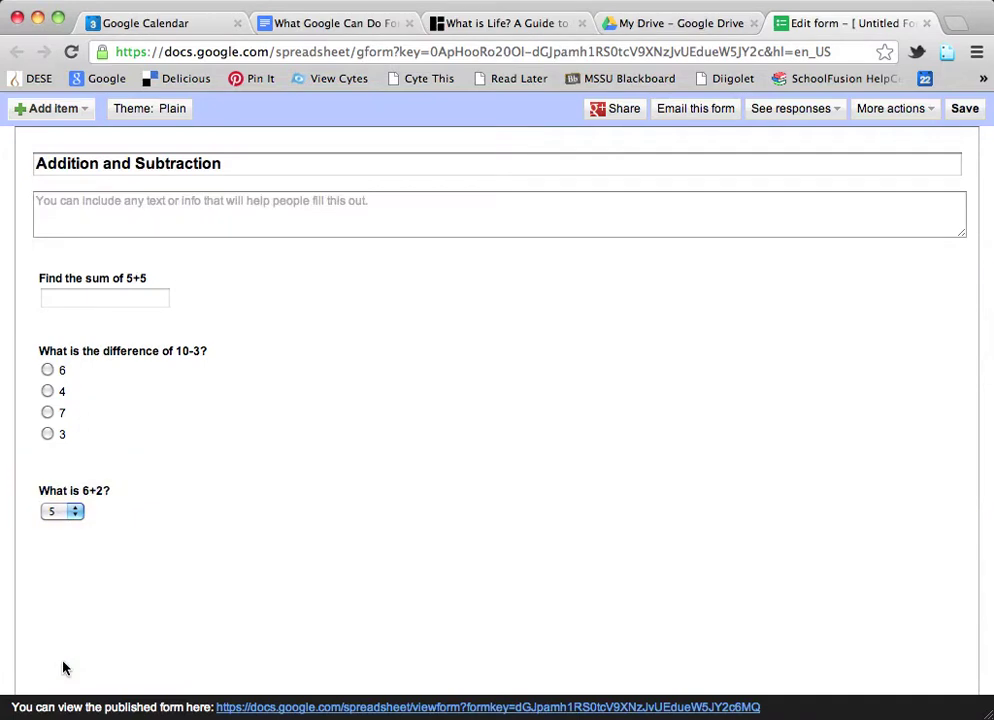
Check the list choices, then open the published quiz in a new tab
click(78, 514)
click(82, 516)
click(263, 712)
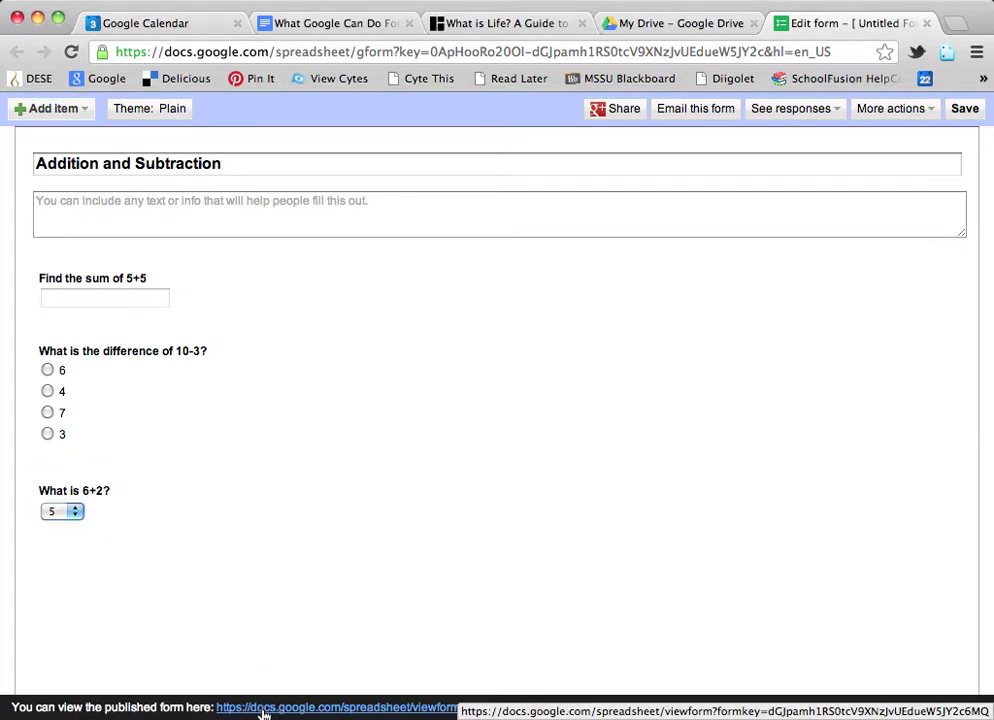
click(338, 708)
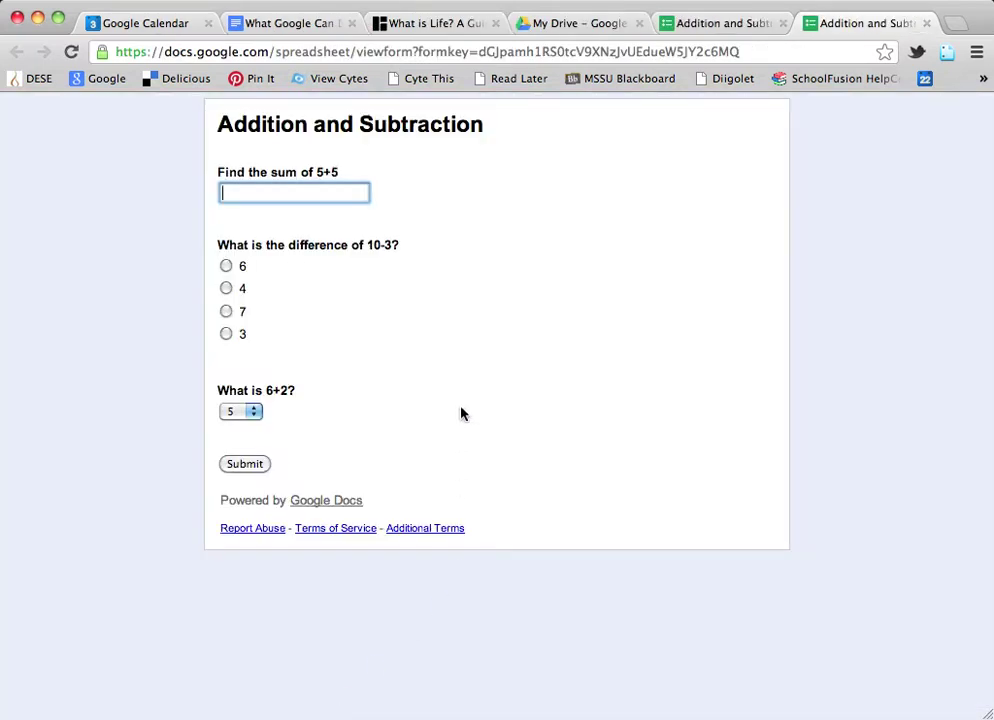
Submit a test response: 10 for 5+5, 6 for 10-3, 8 for 6+2
click(332, 50)
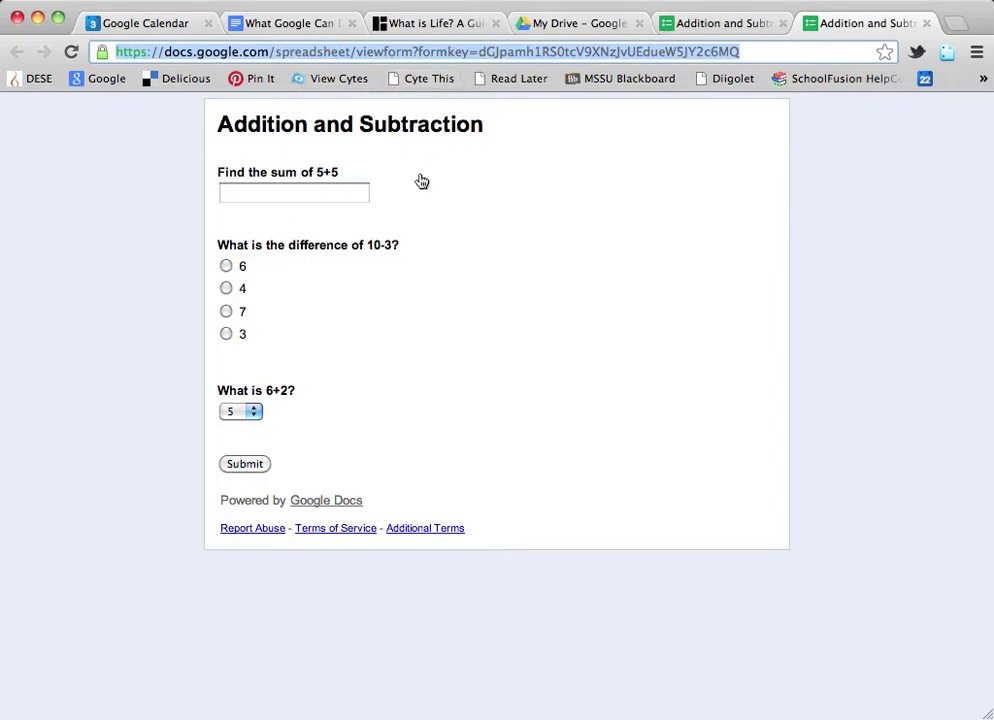
click(345, 197)
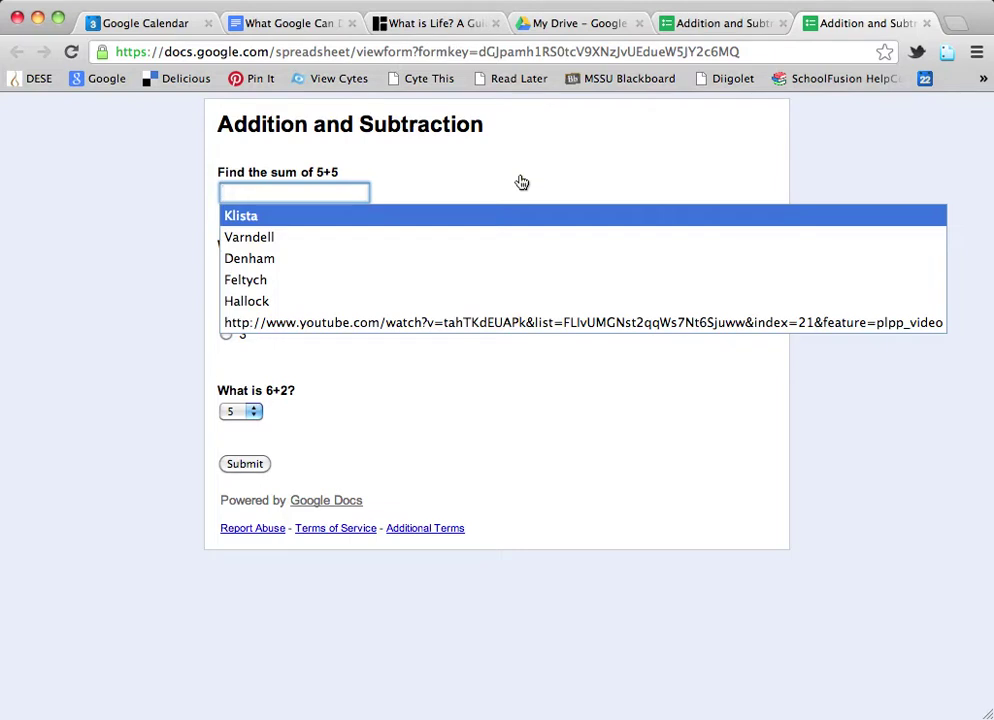
text(10)
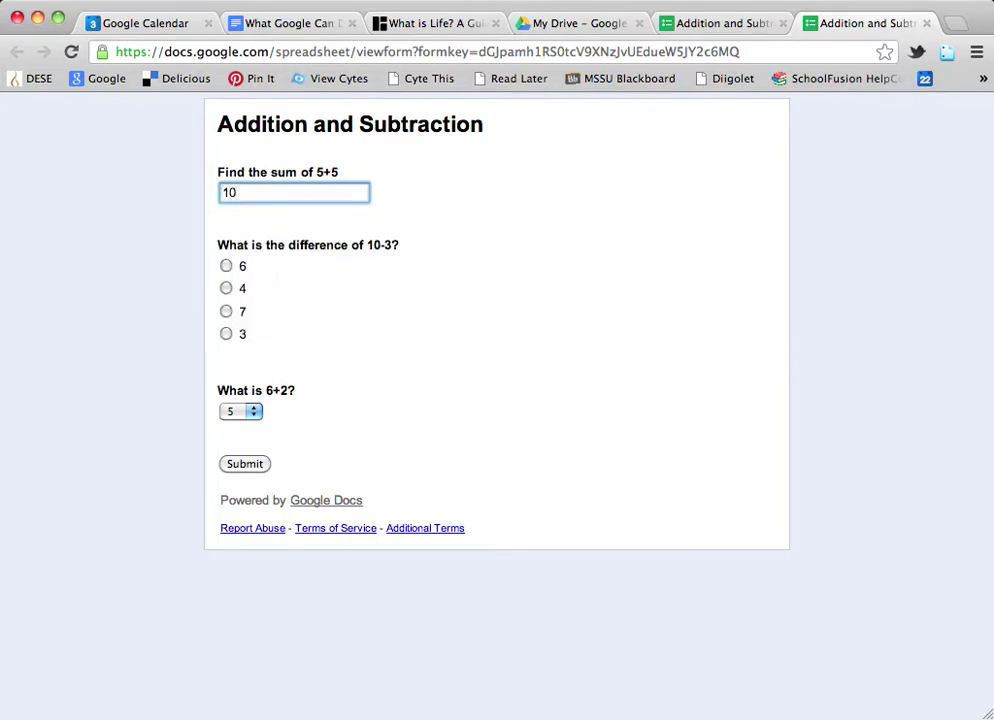
click(430, 295)
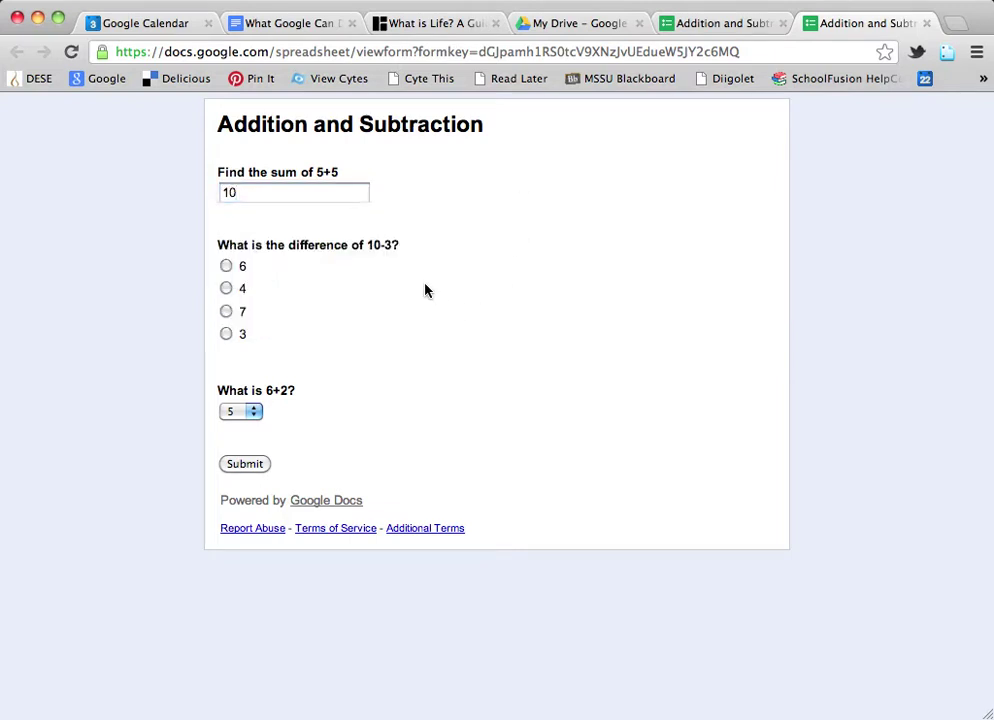
click(226, 267)
click(254, 416)
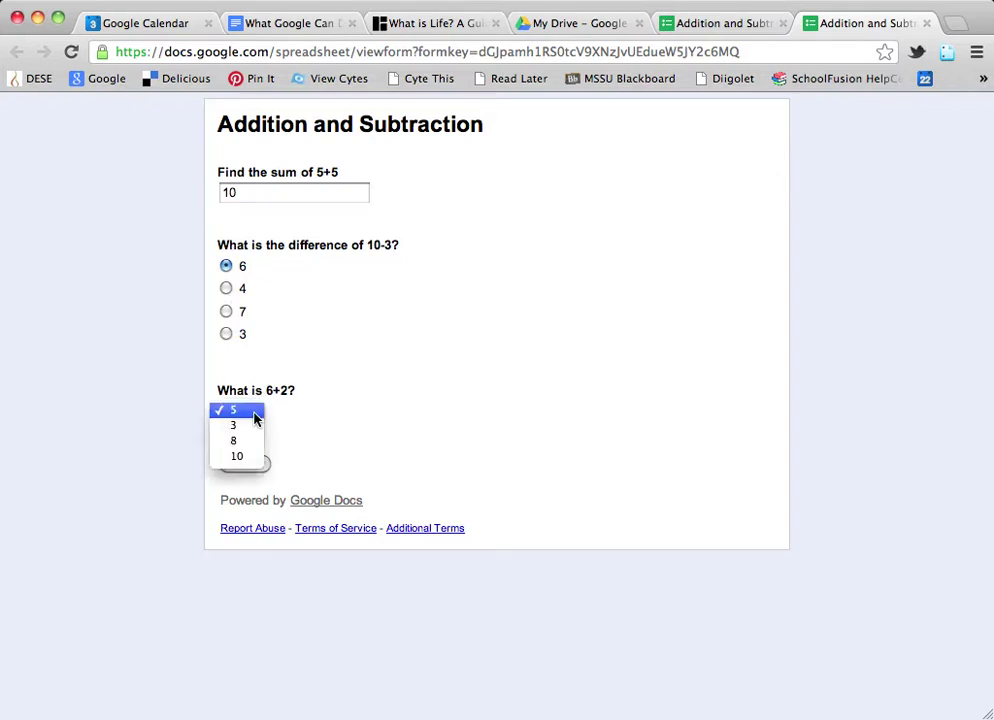
click(250, 443)
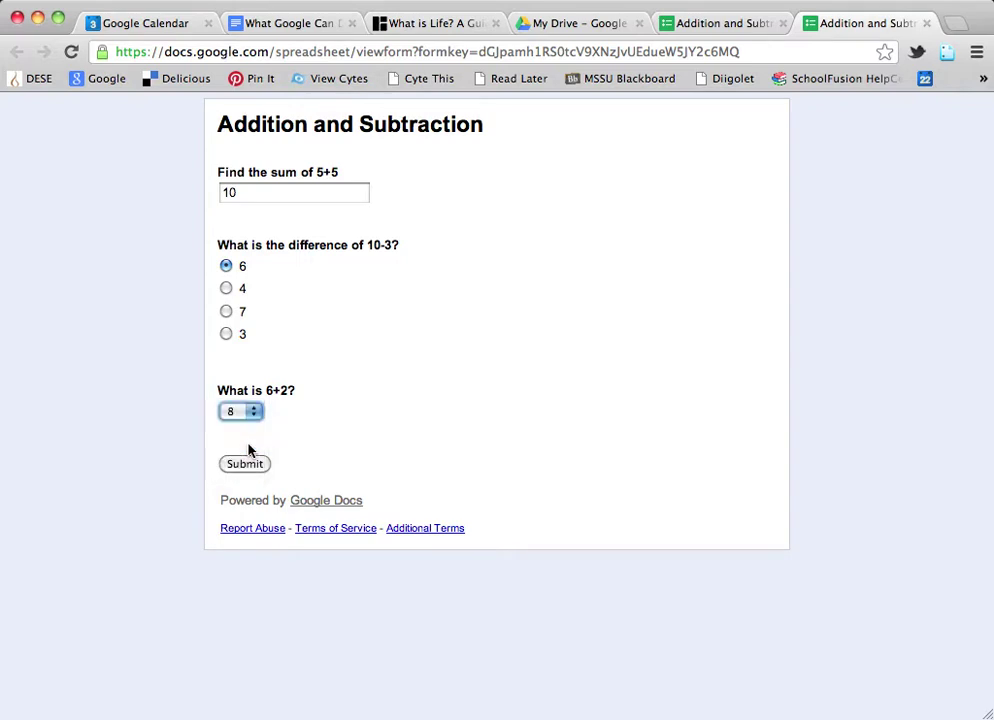
click(247, 466)
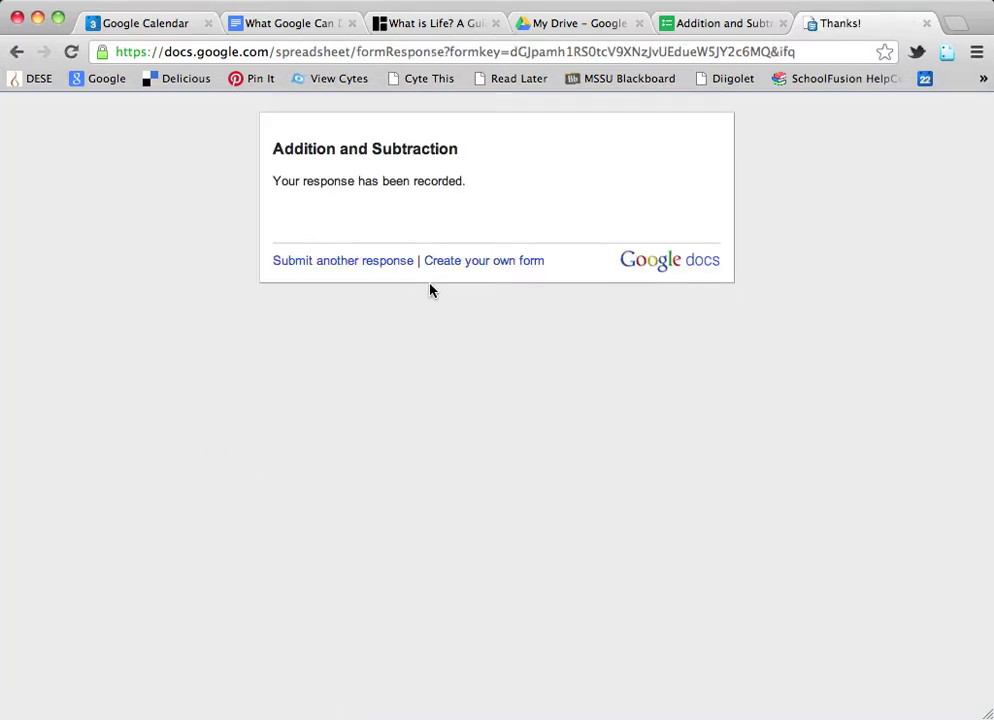
Open the Addition and Subtraction responses spreadsheet from the Google Drive file list
click(684, 27)
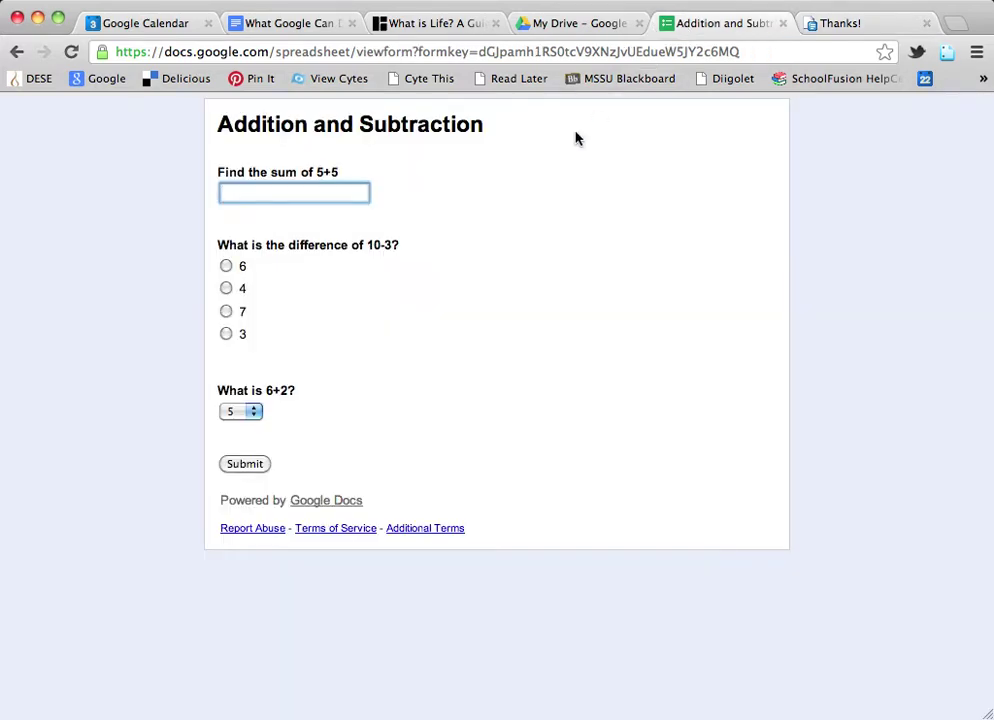
click(560, 28)
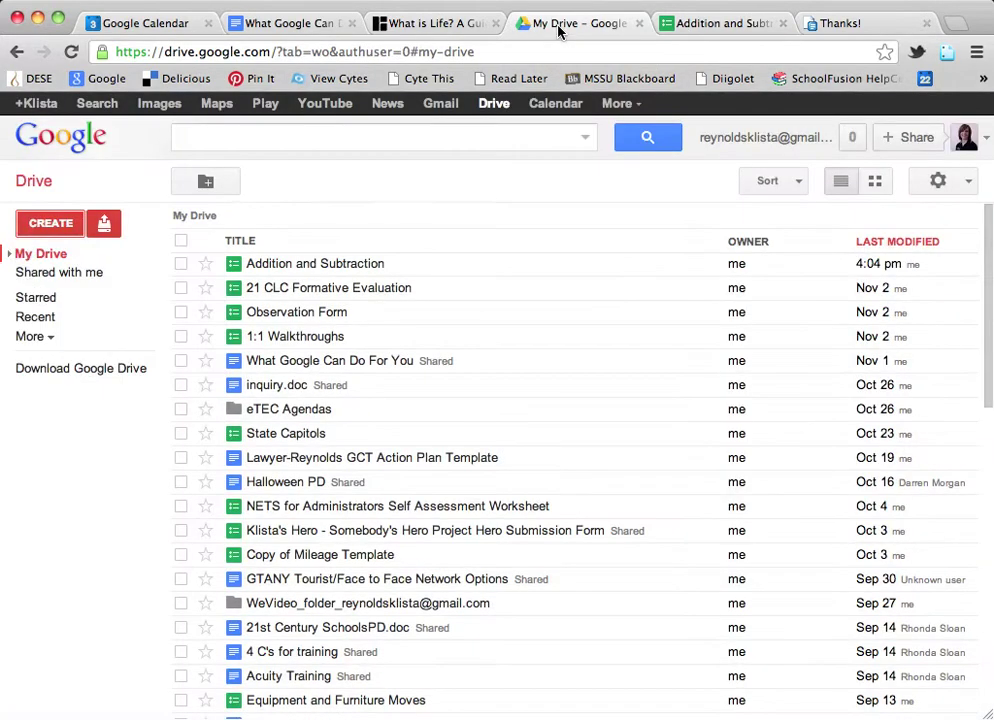
click(345, 266)
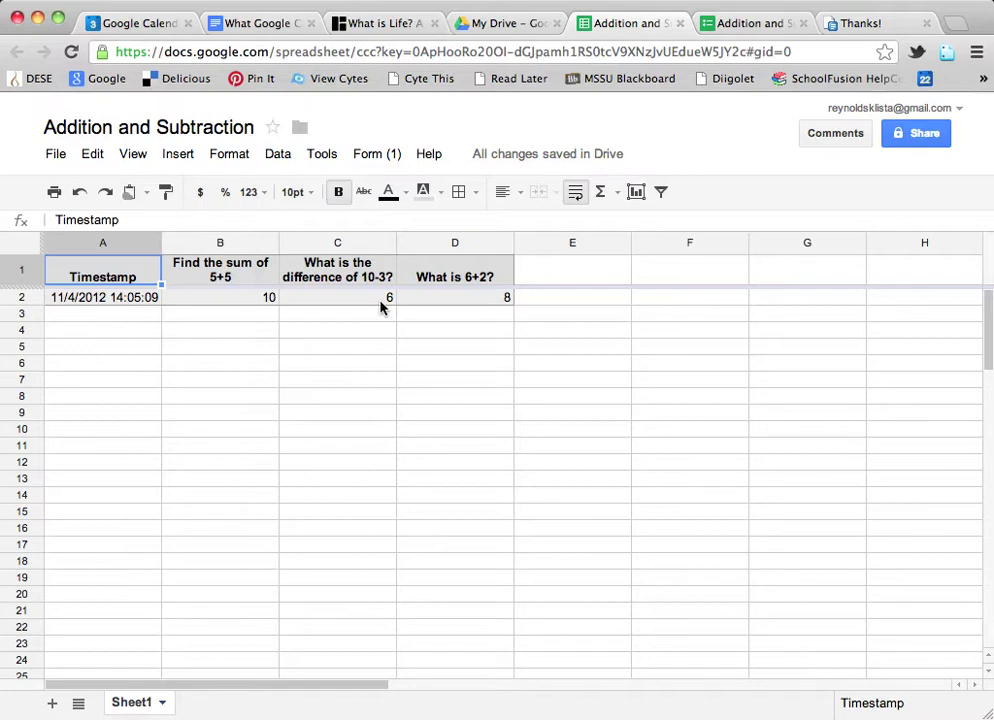
Add a column C rule giving cells whose text contains '6, 3,' a yellow background
mouse_move(388, 254)
click(386, 245)
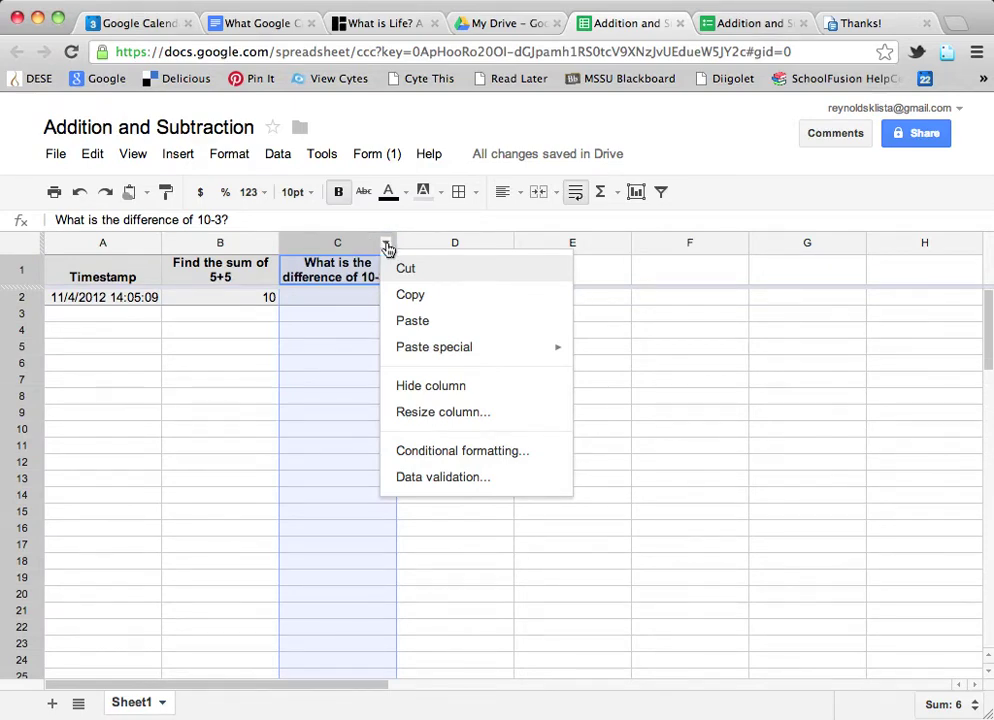
click(421, 452)
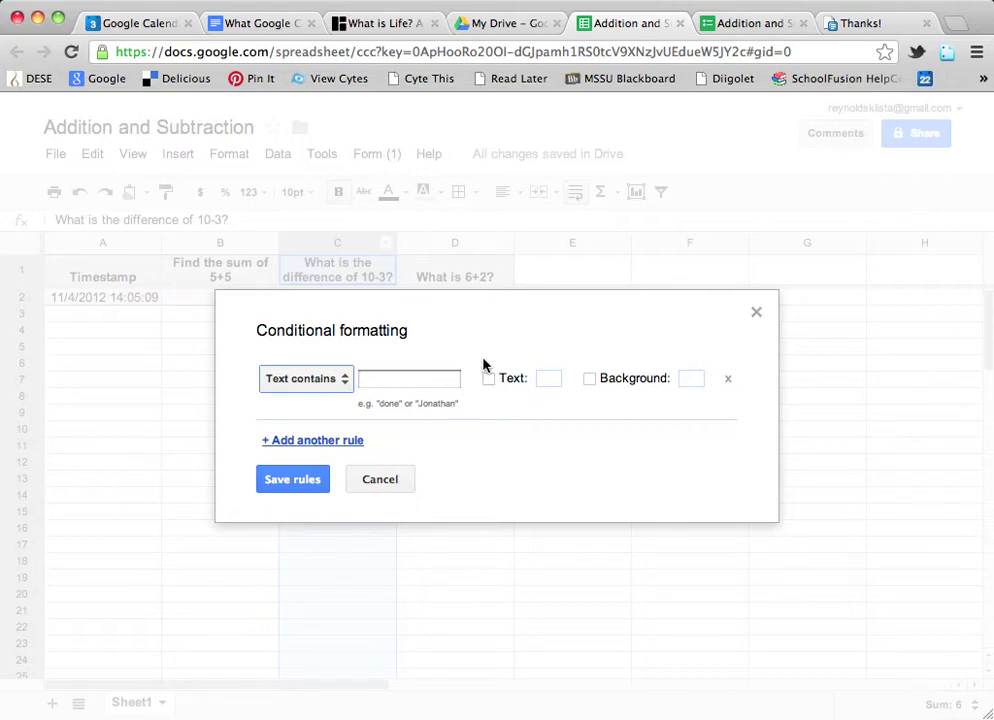
click(384, 379)
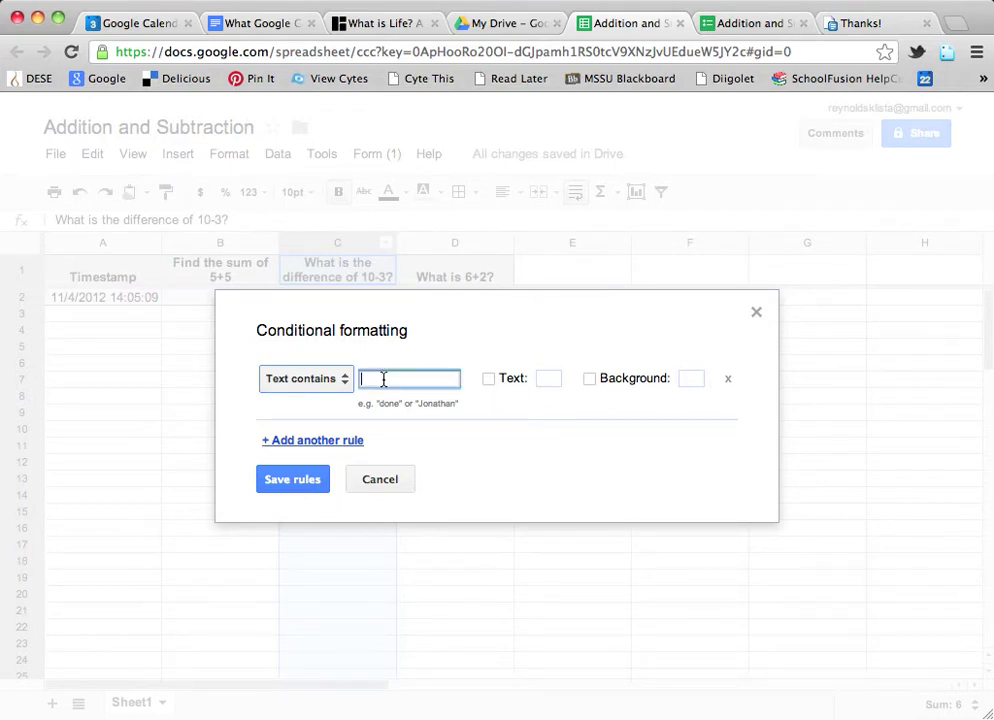
text(6, 3,)
click(589, 380)
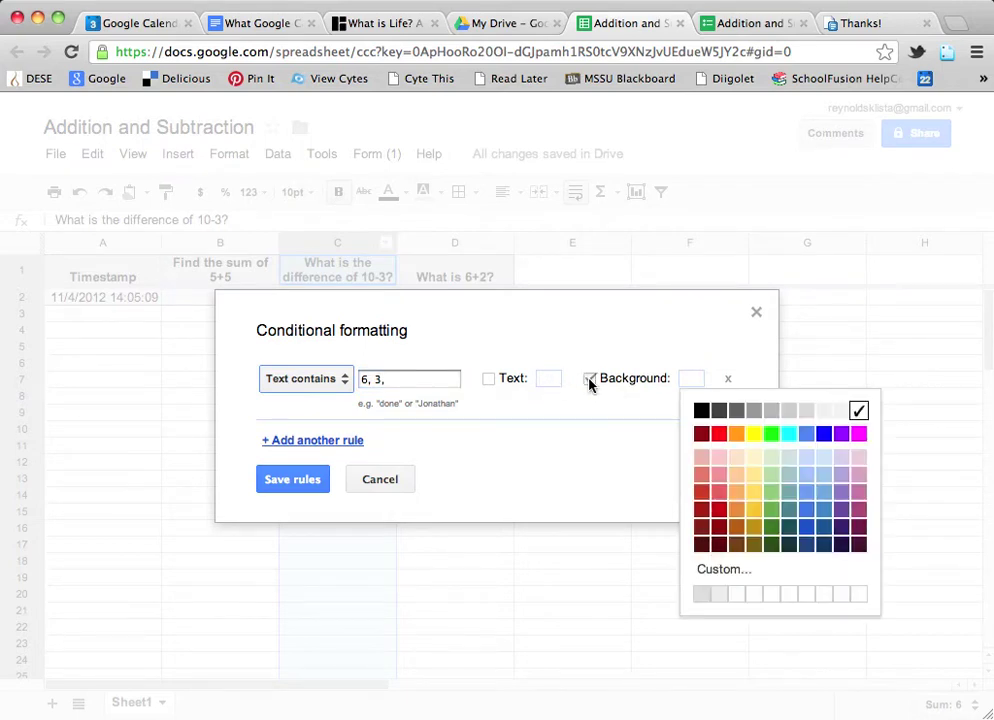
click(753, 435)
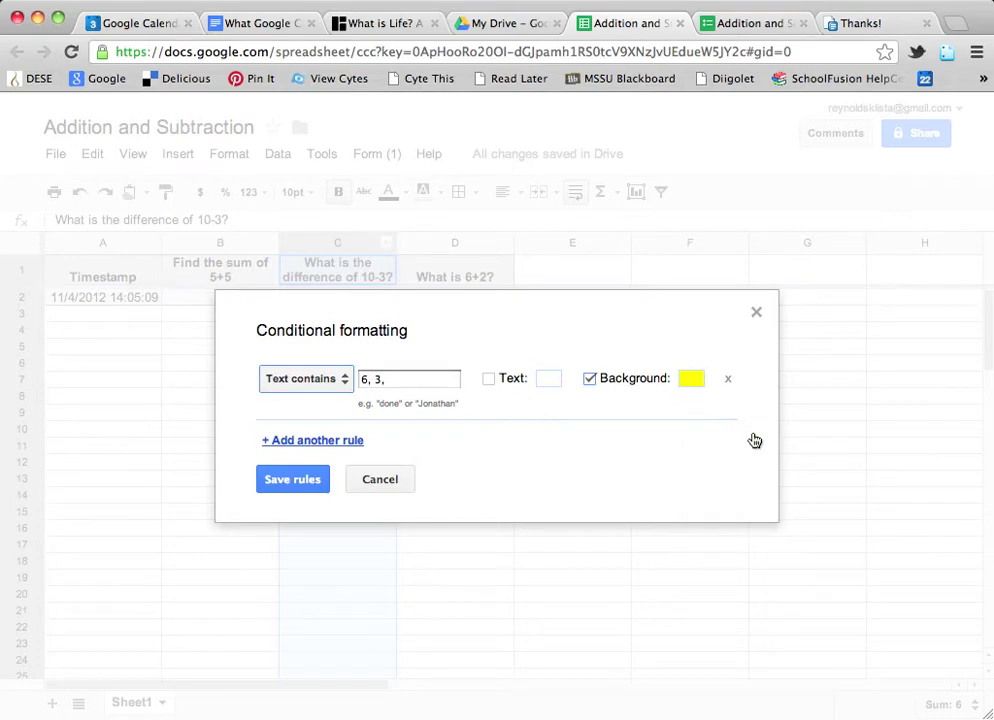
click(295, 483)
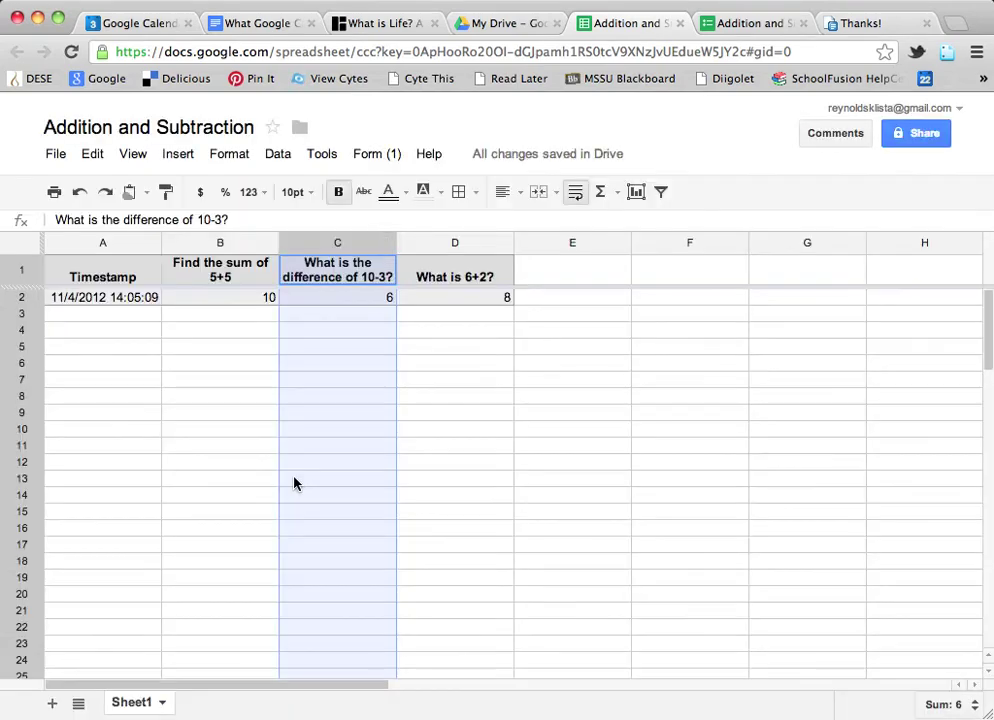
click(344, 440)
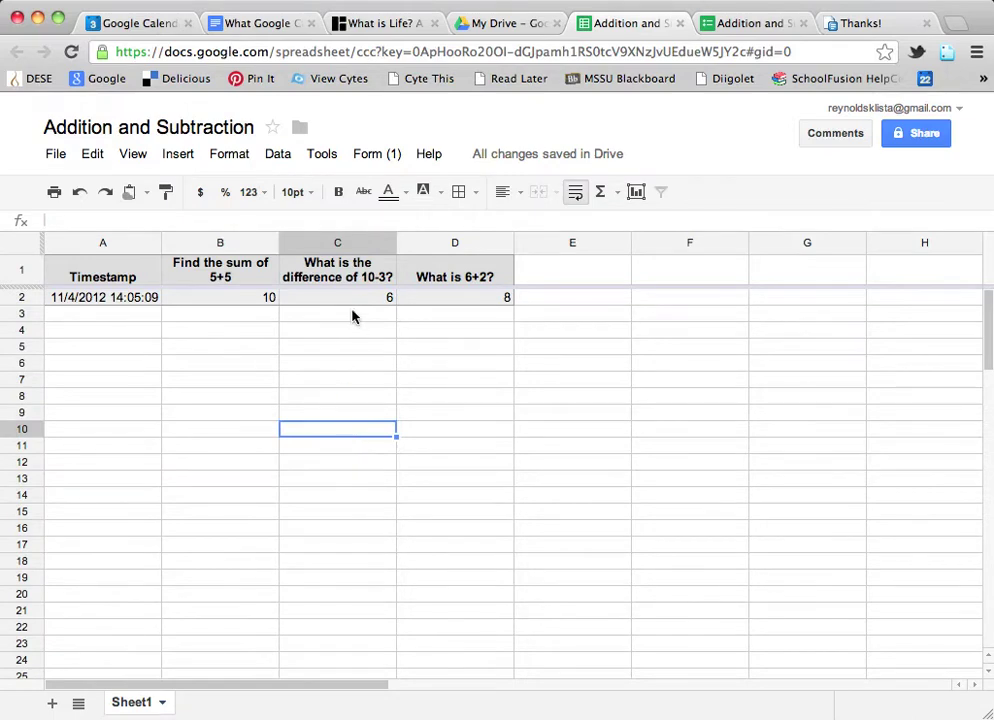
Edit column C's highlight rule so its match text is just '6'
click(388, 245)
click(419, 452)
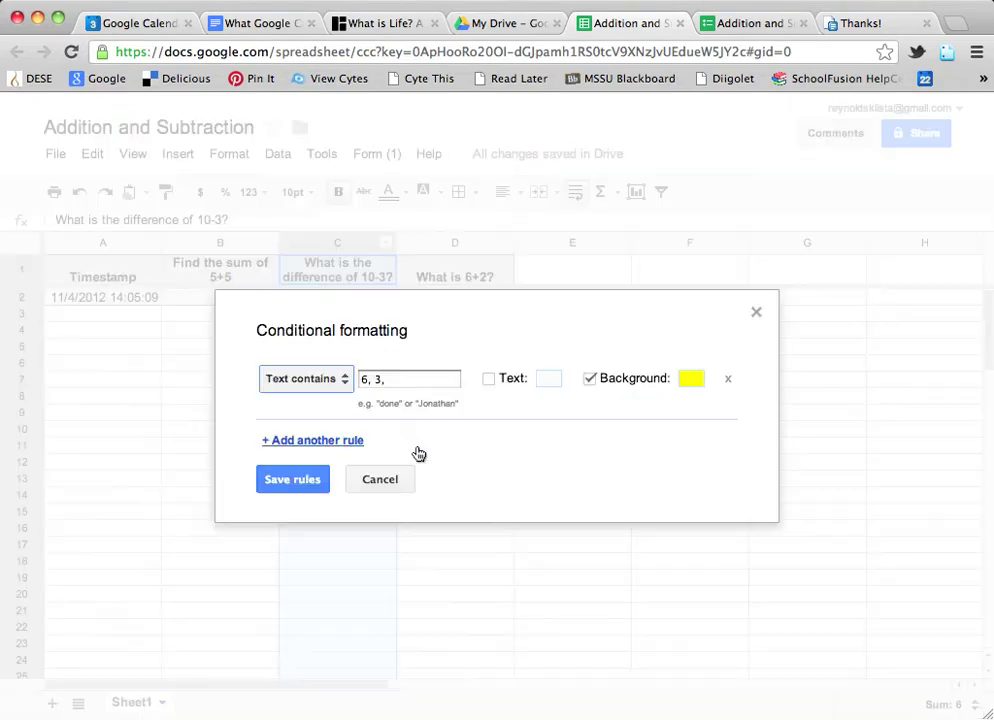
click(399, 378)
key(BackSpace)
key(BackSpace)
key(BackSpace)
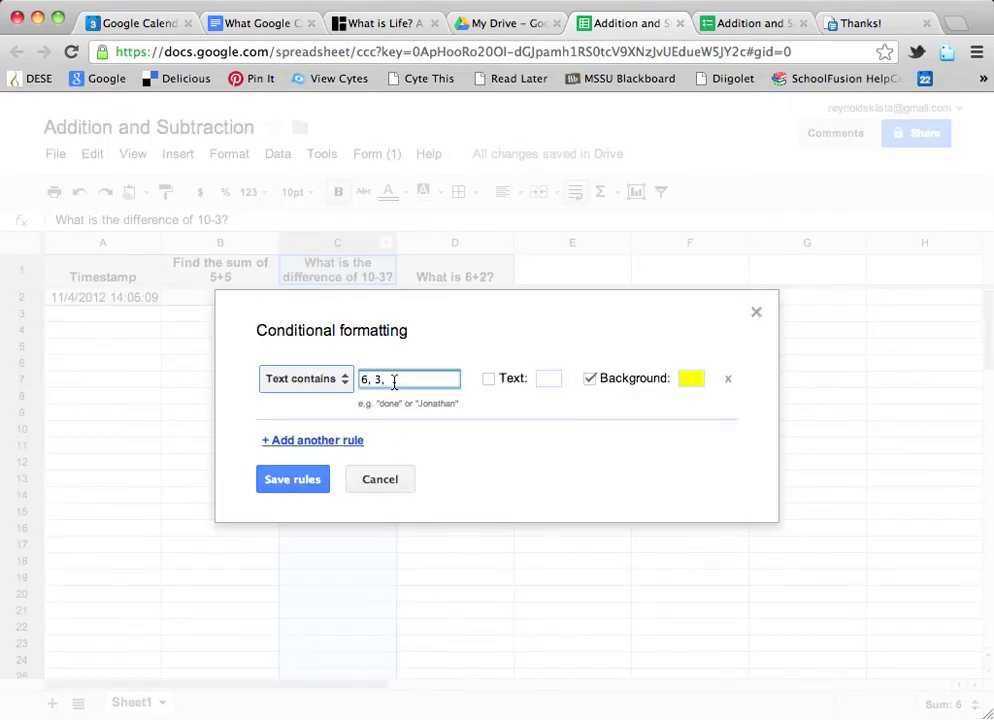
key(BackSpace)
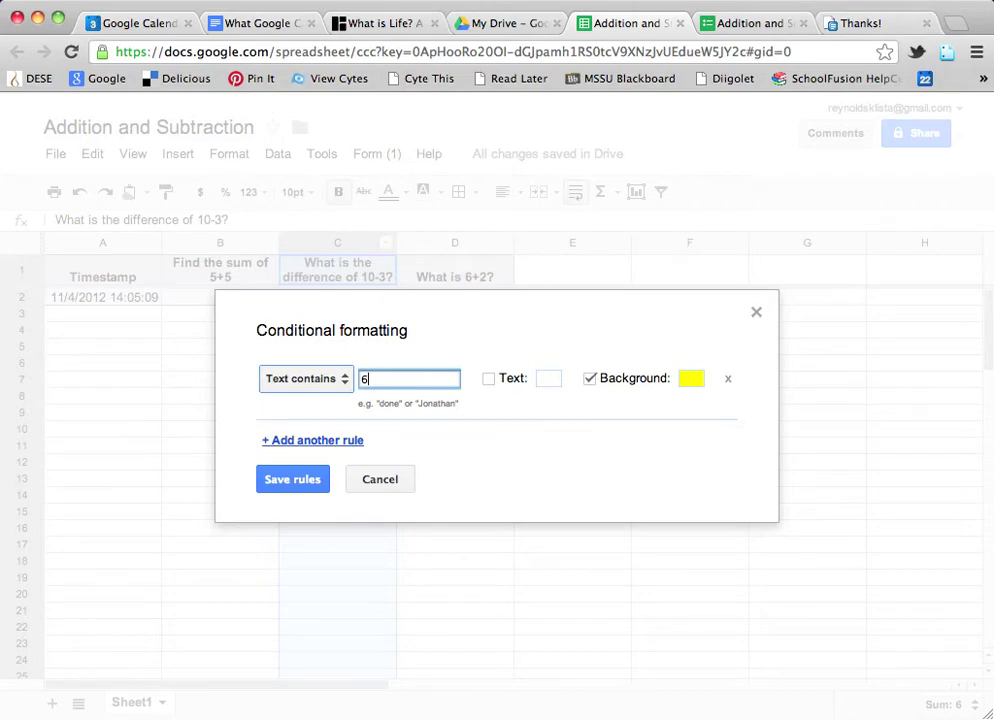
click(290, 479)
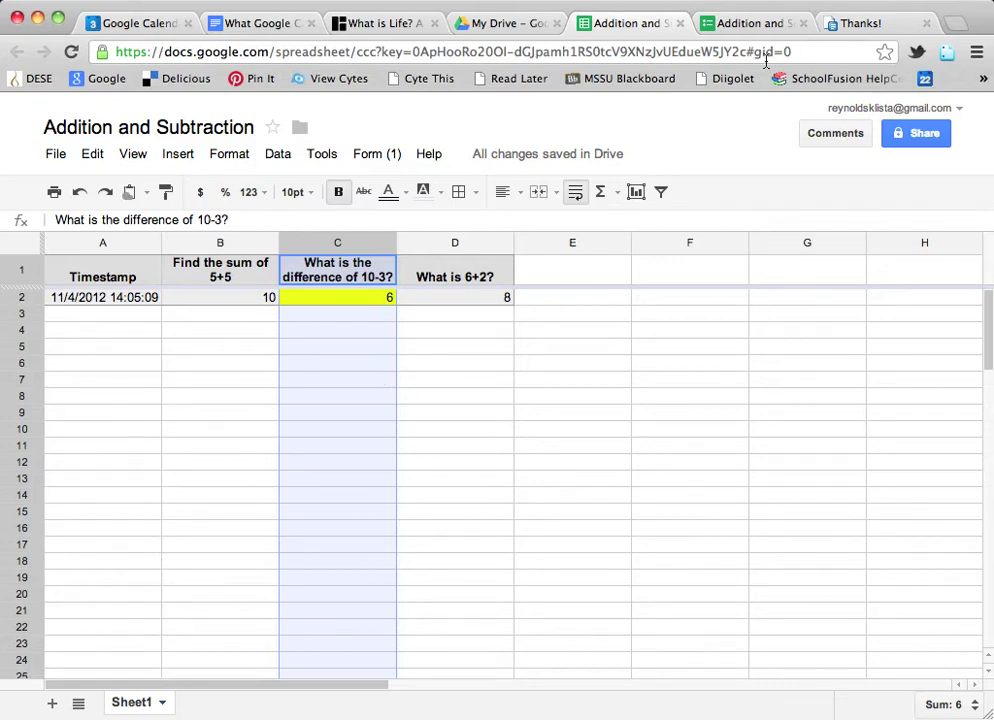
Open the linked form and add a text question 'How did you arrive at that answer?'
click(376, 158)
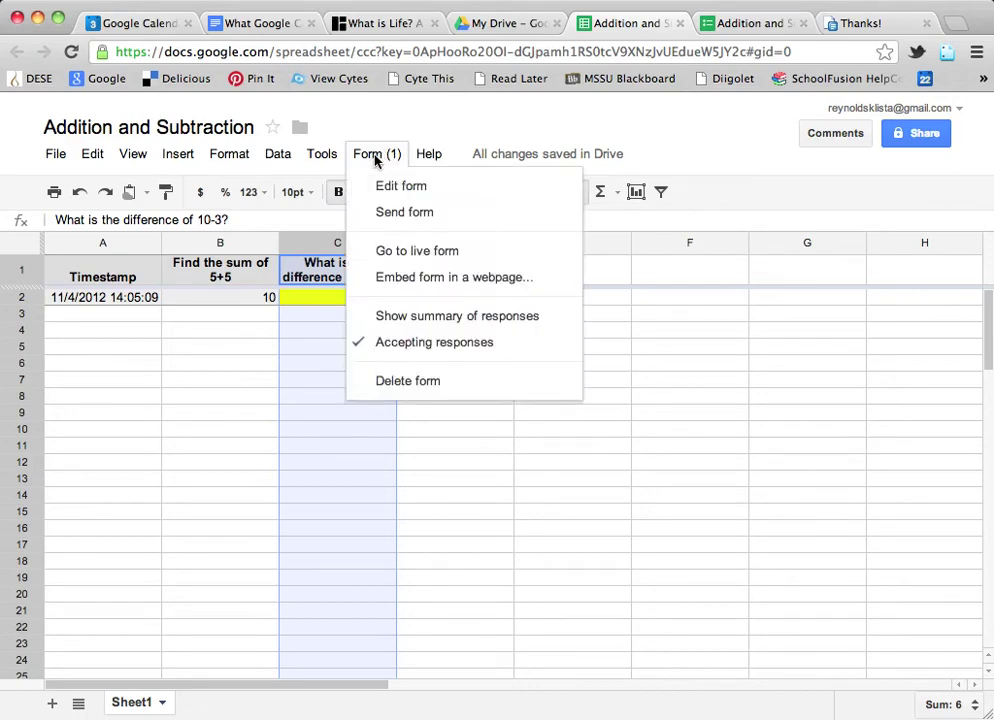
click(384, 193)
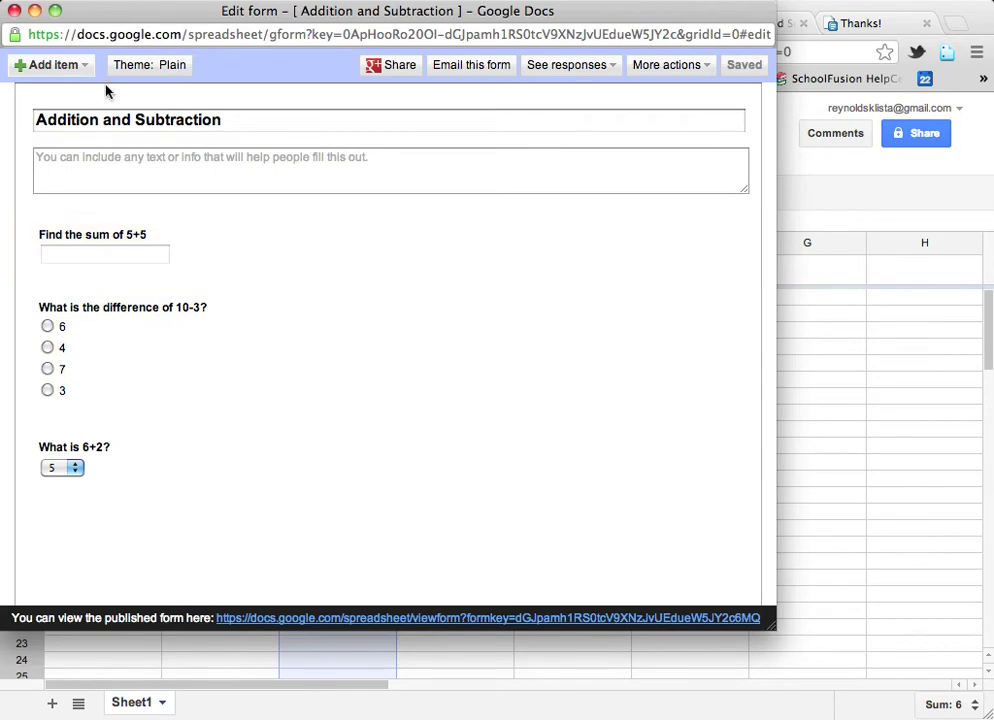
click(84, 65)
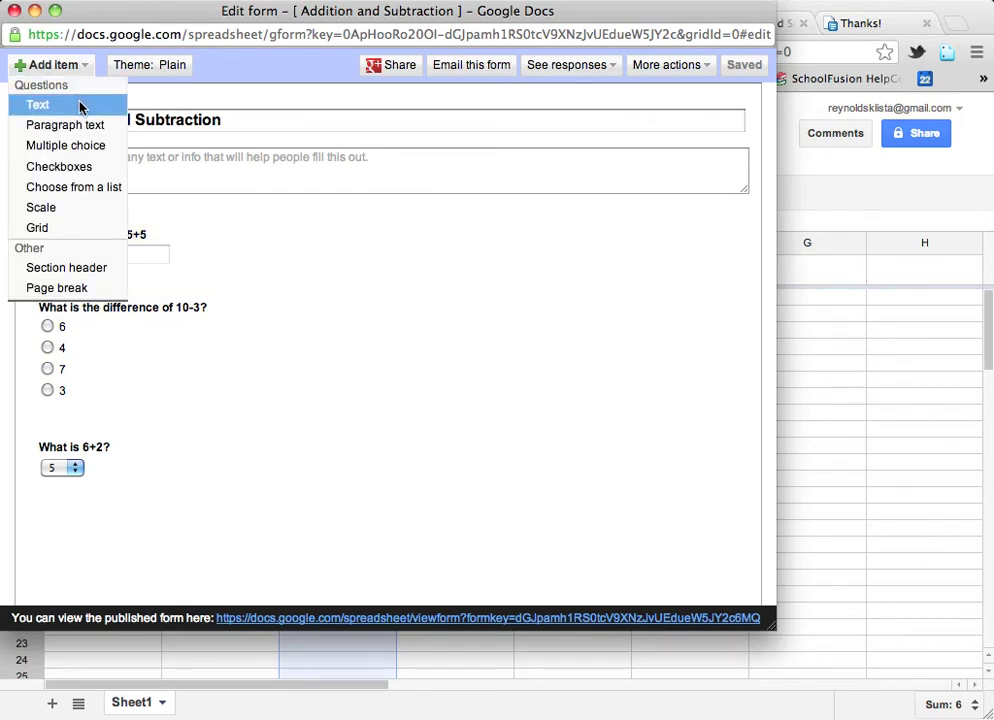
click(80, 110)
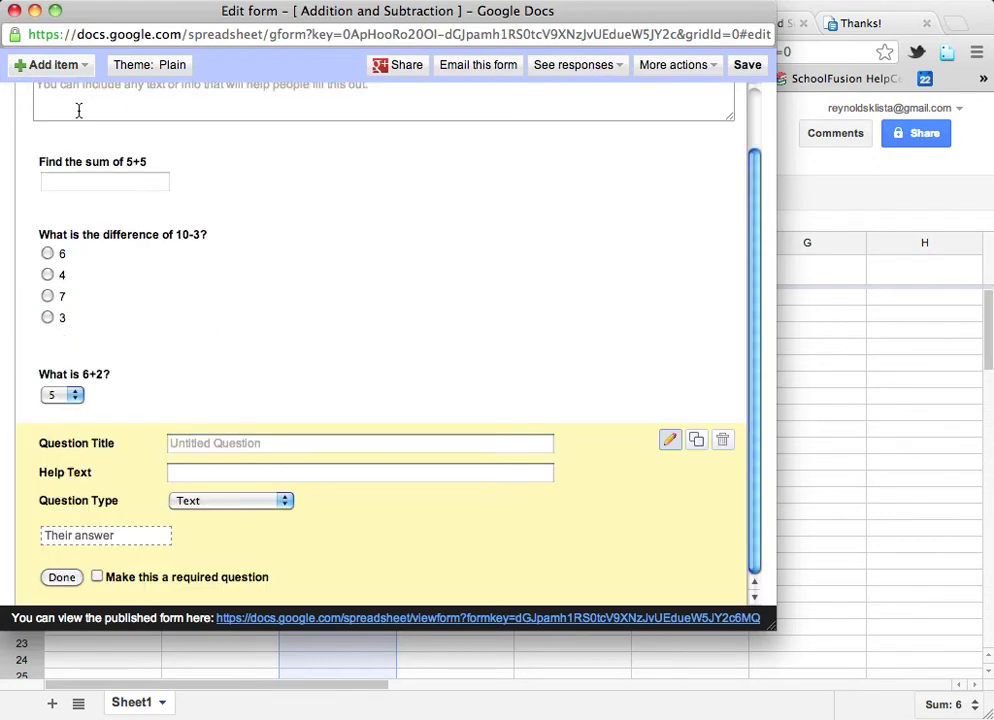
click(223, 446)
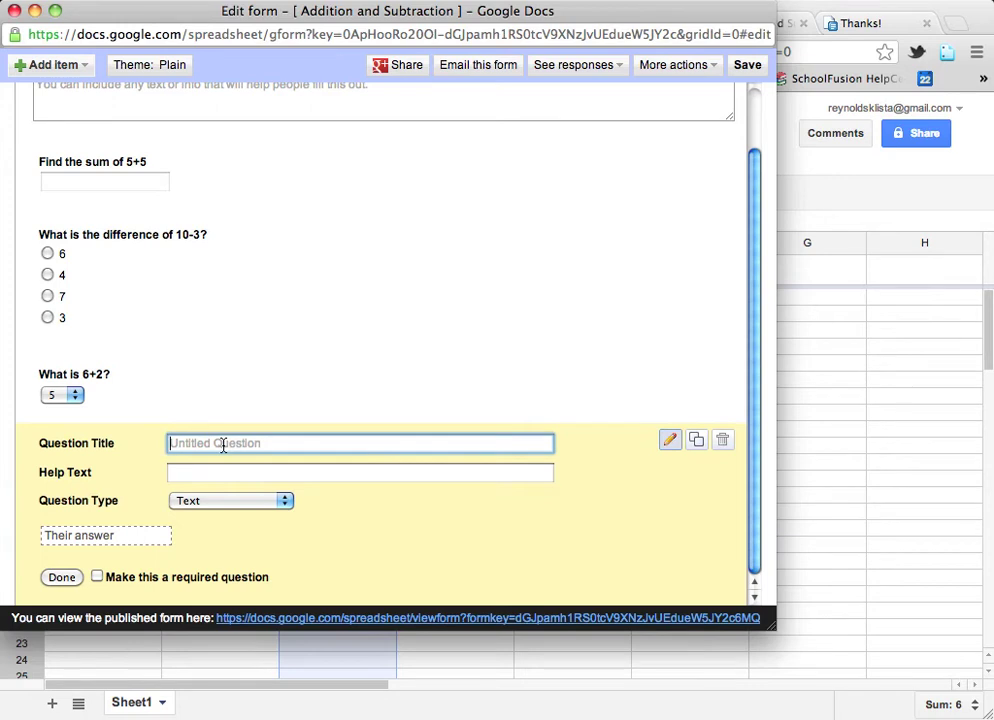
text(How did you arrive at that answer?)
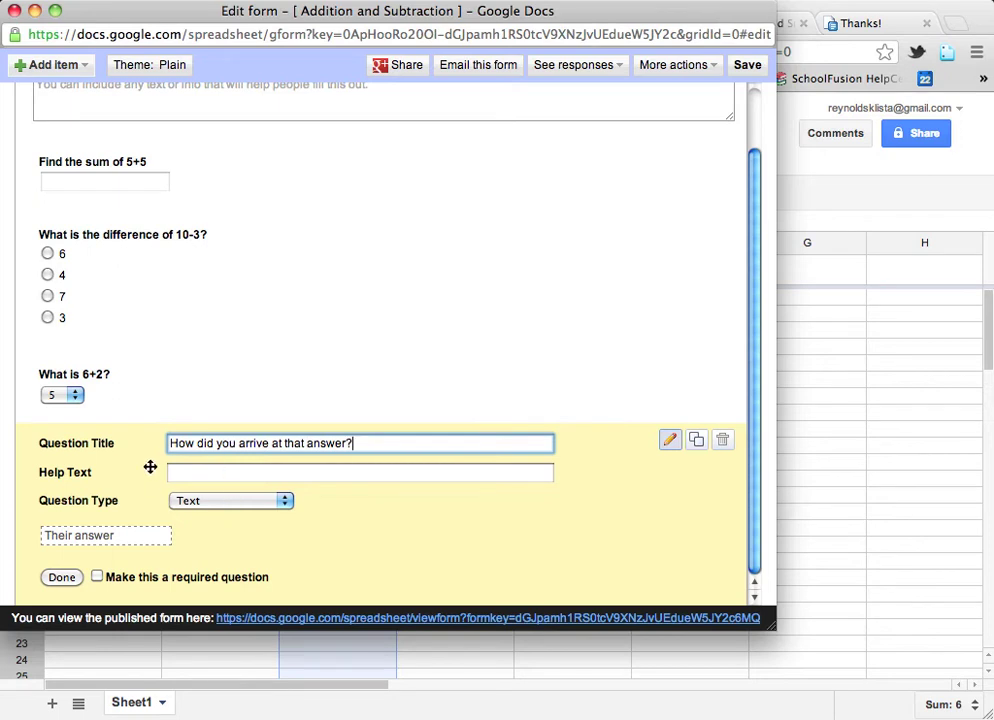
Move the explanation question above 'What is 6+2?', finish it, and close the form editor
drag(151, 457, 130, 335)
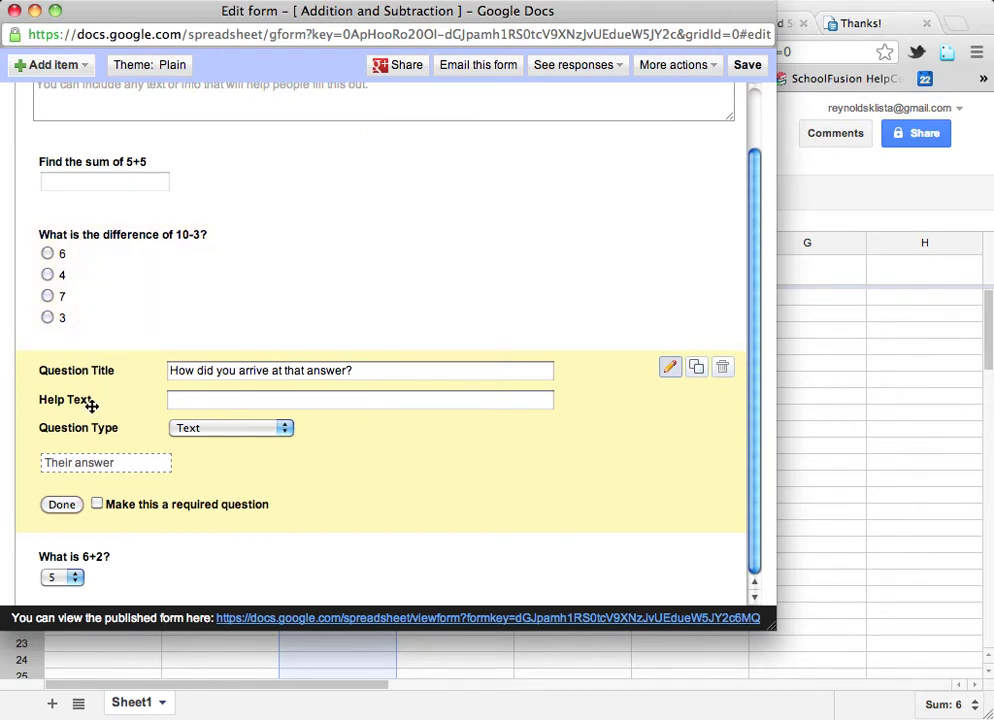
click(61, 505)
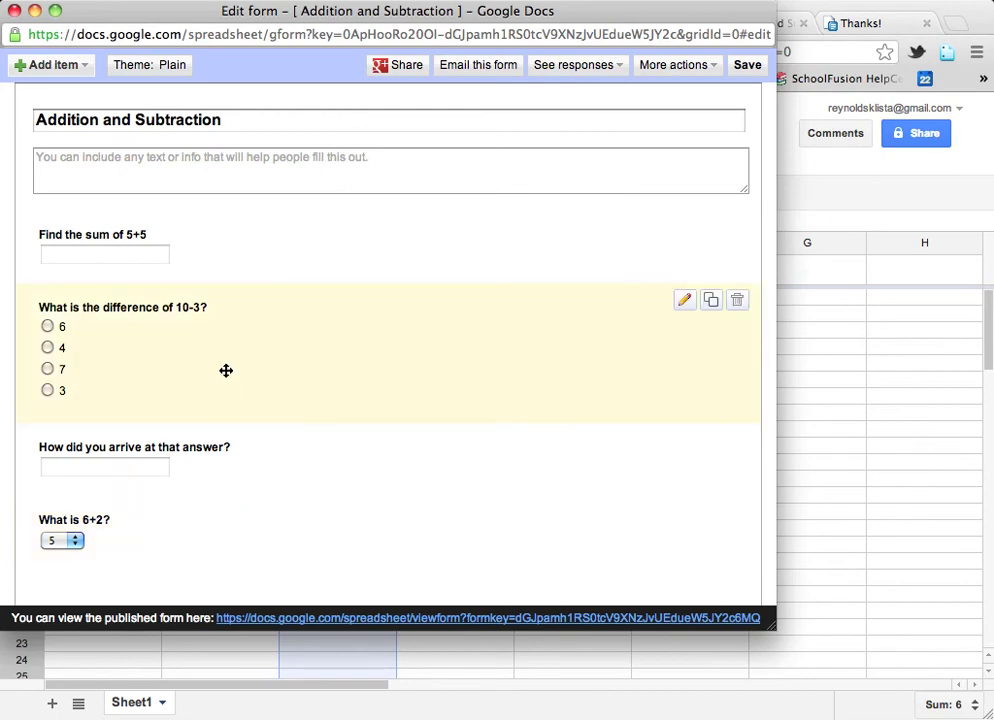
key(super+w)
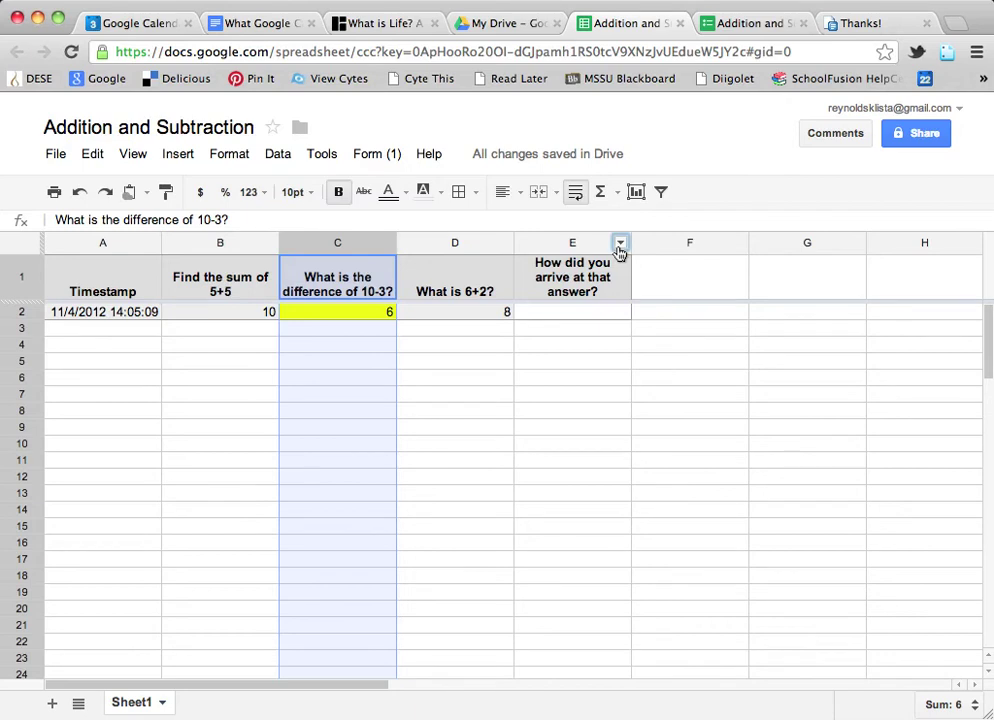
Add a conditional formatting rule to column E: text containing 'counted back' gets an orange background
click(620, 244)
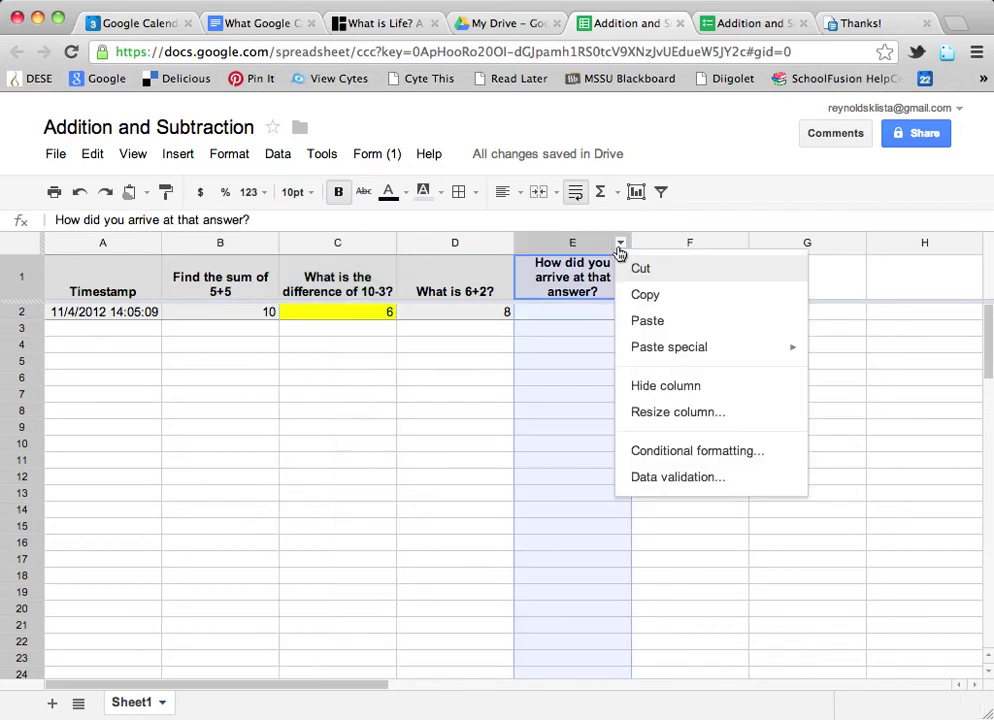
click(646, 451)
click(394, 381)
text(counted back)
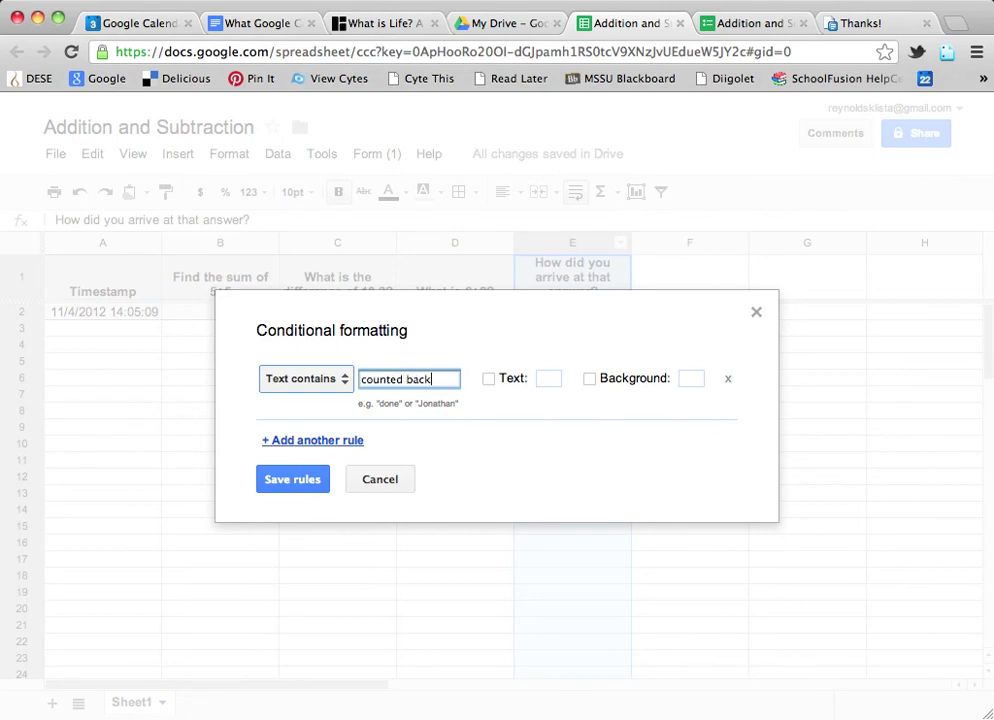
click(589, 380)
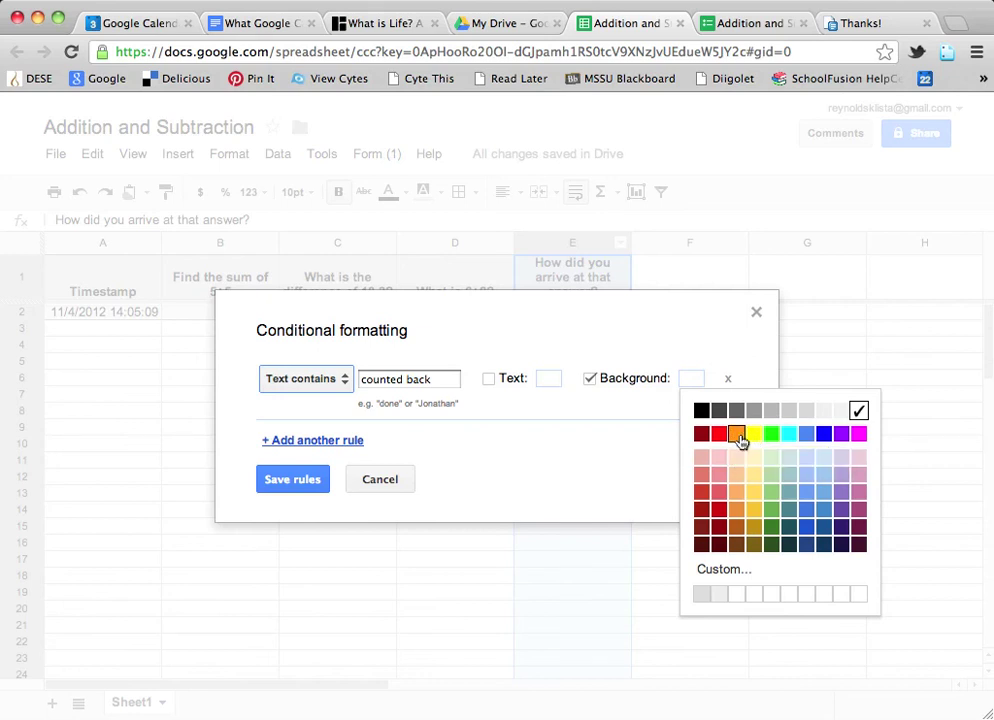
click(738, 437)
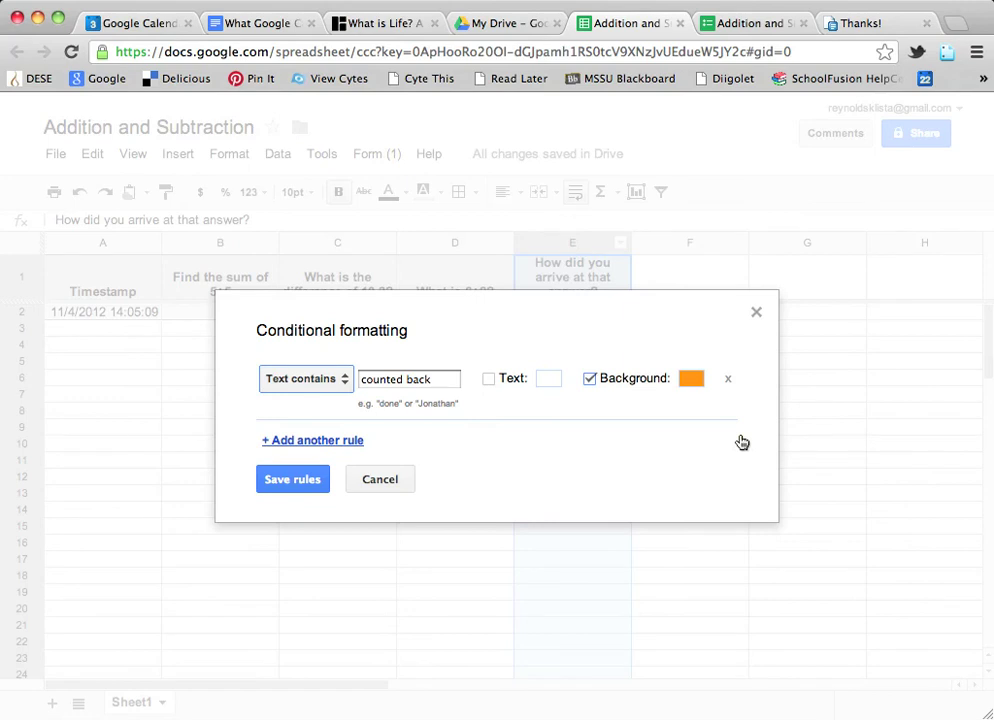
click(306, 484)
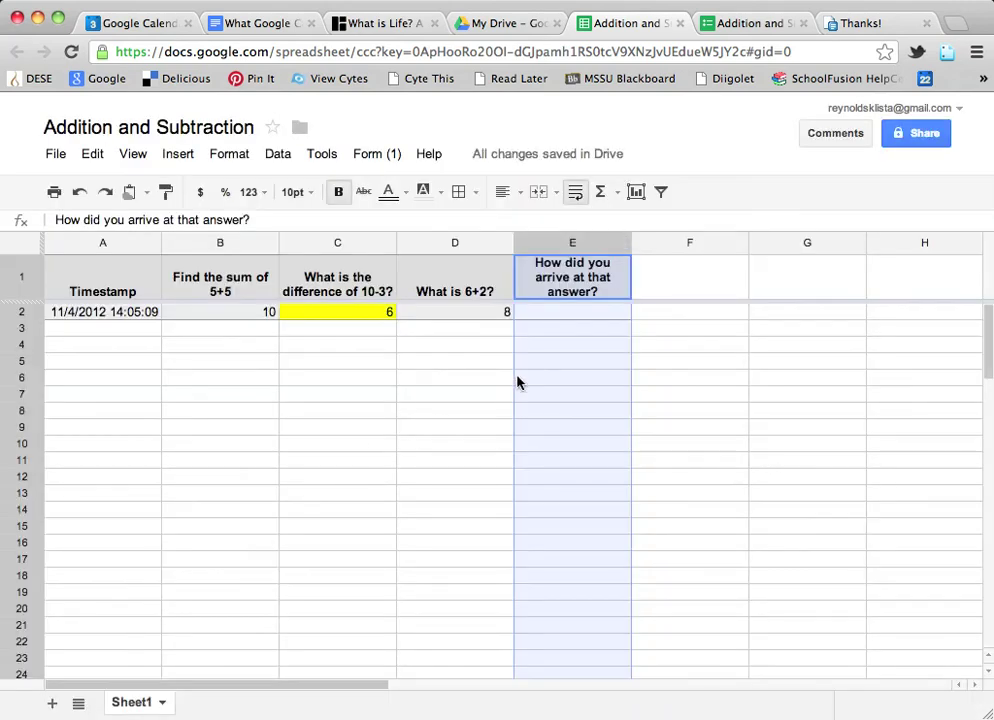
Reload the live quiz and submit answers 10, 7, 'I counted backwards from 10' and 8
click(729, 25)
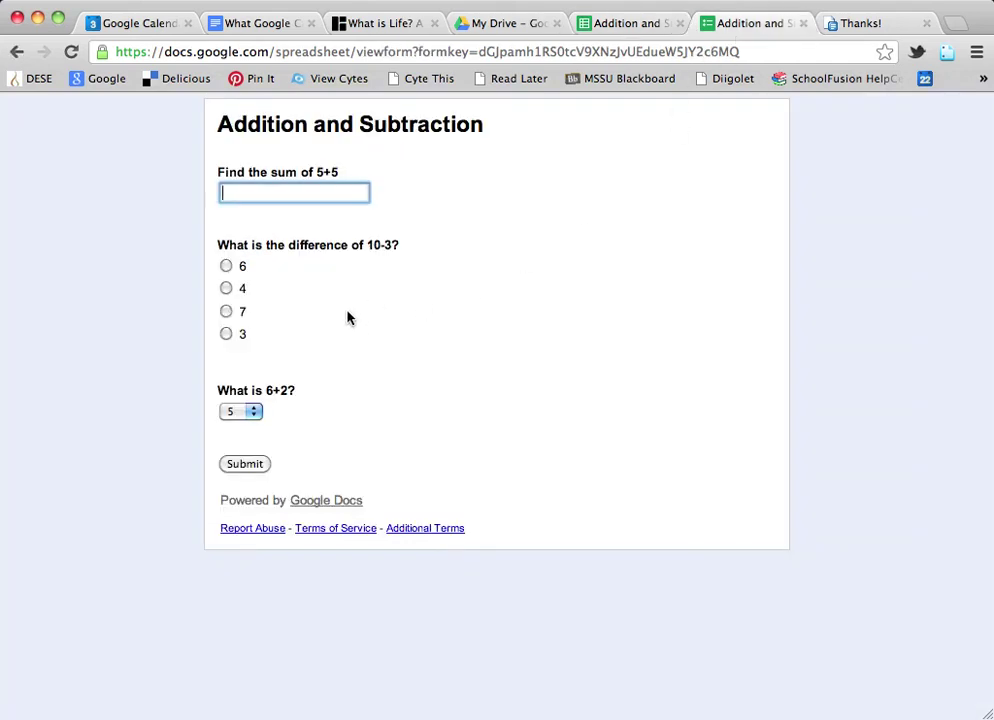
click(72, 52)
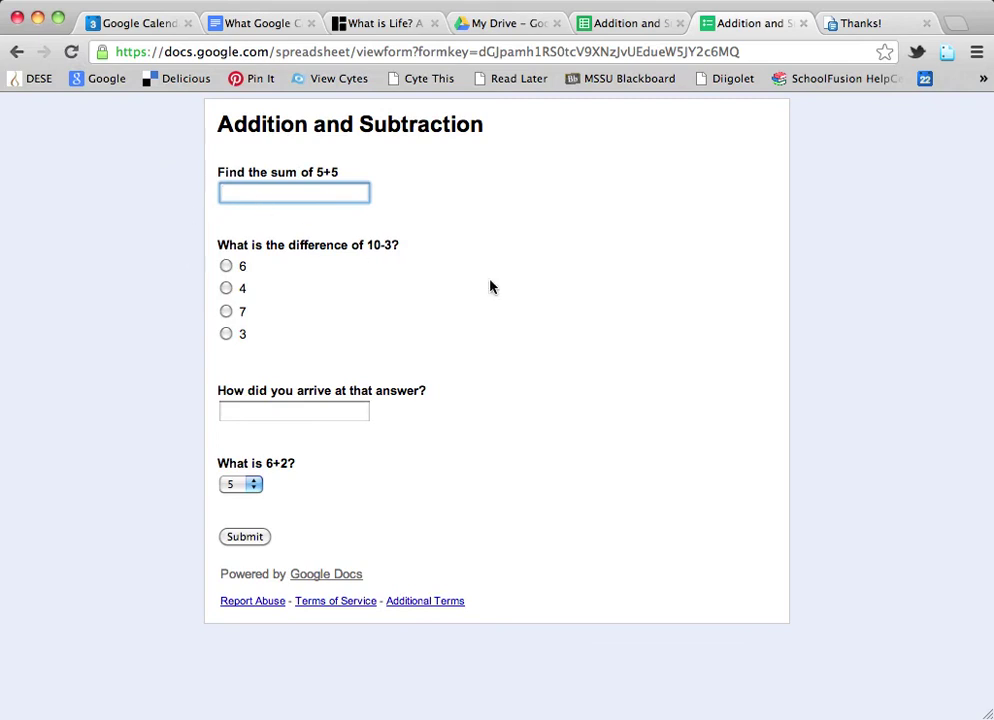
text(10)
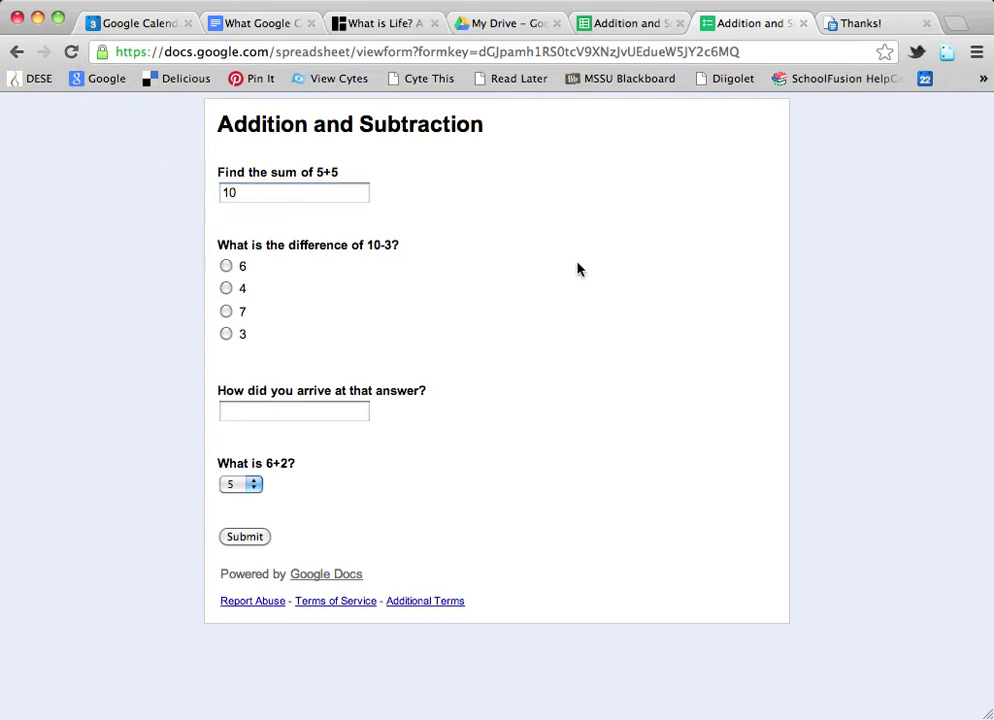
click(225, 311)
click(232, 412)
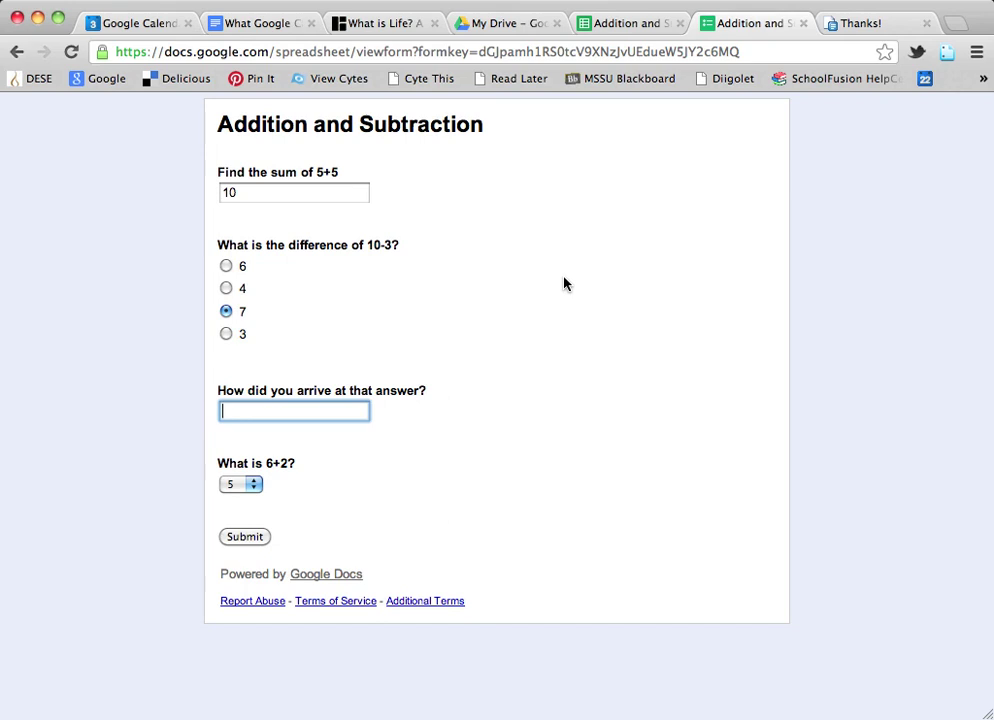
text(I counted backwards f)
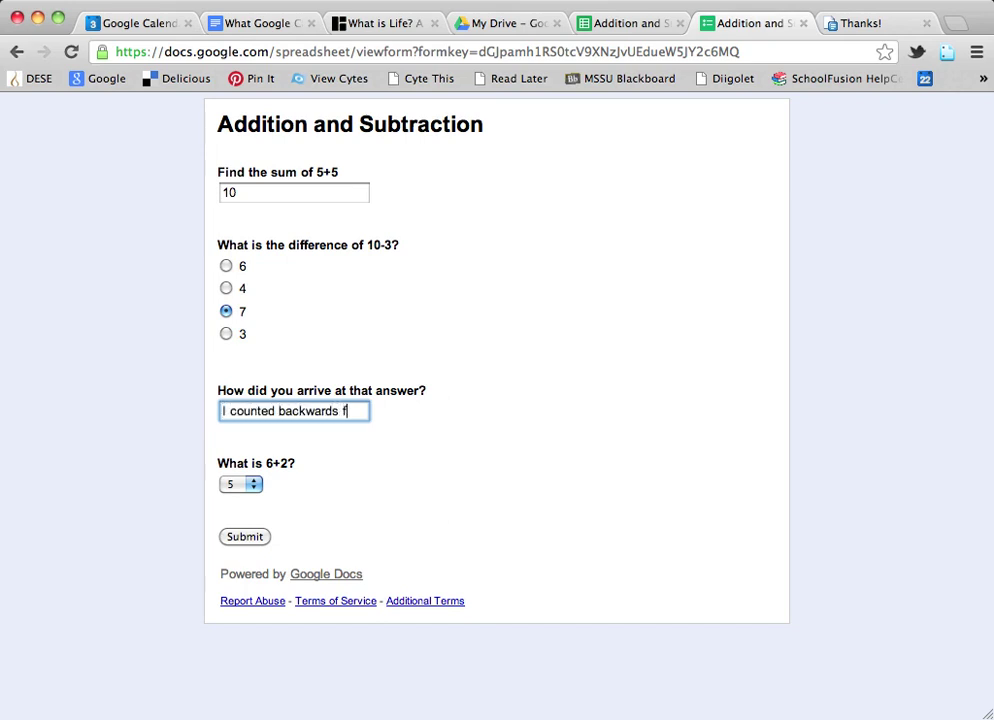
text(rom 10)
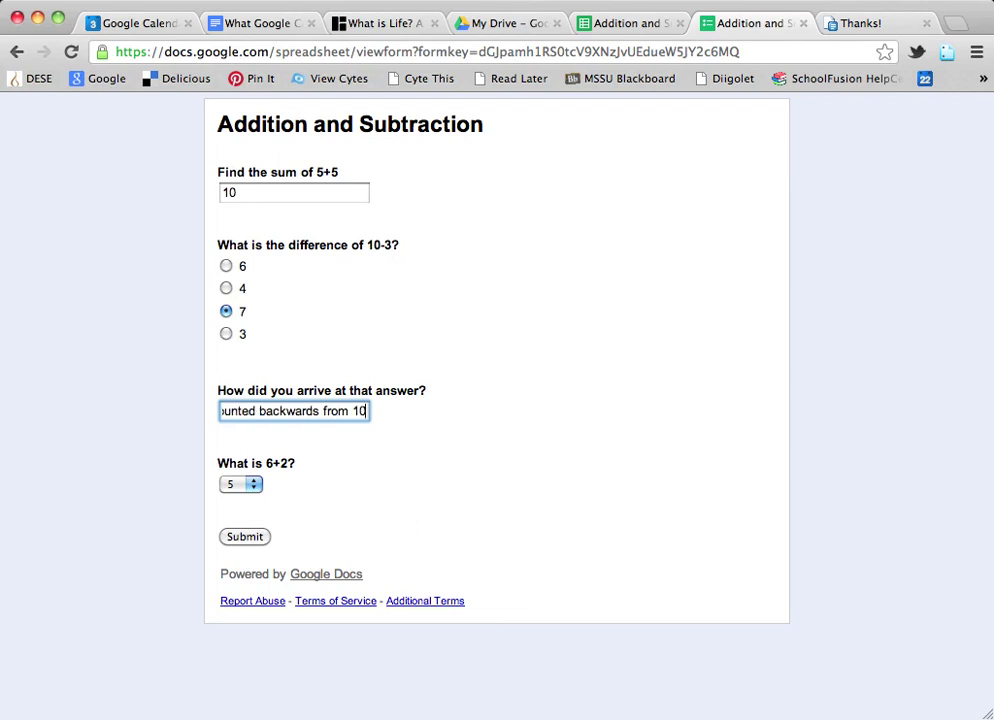
click(252, 485)
click(246, 515)
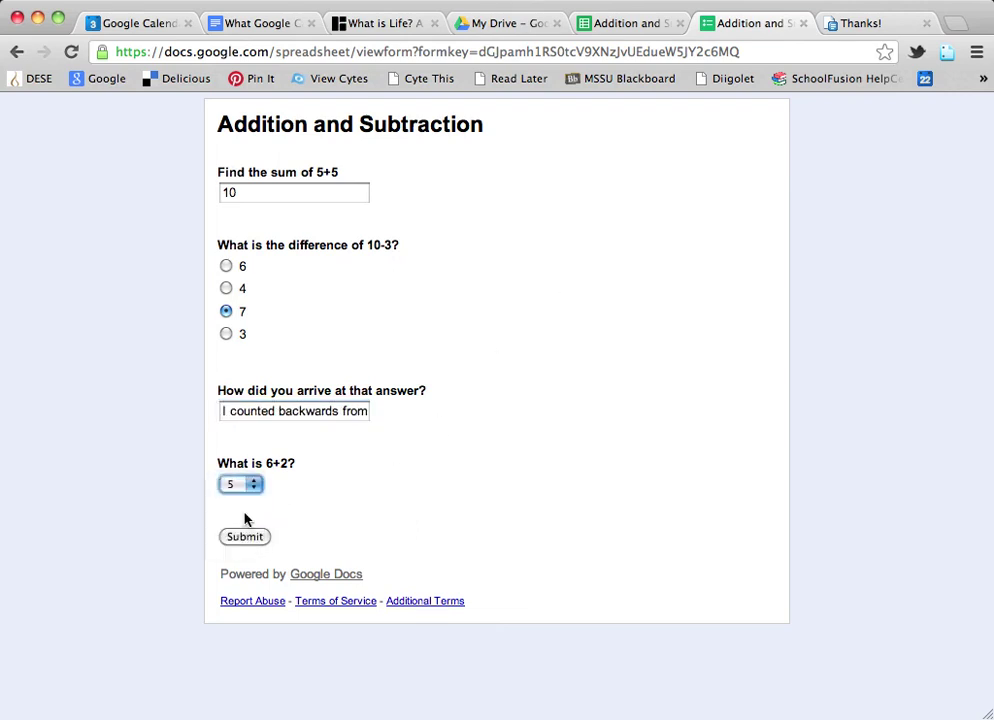
click(244, 537)
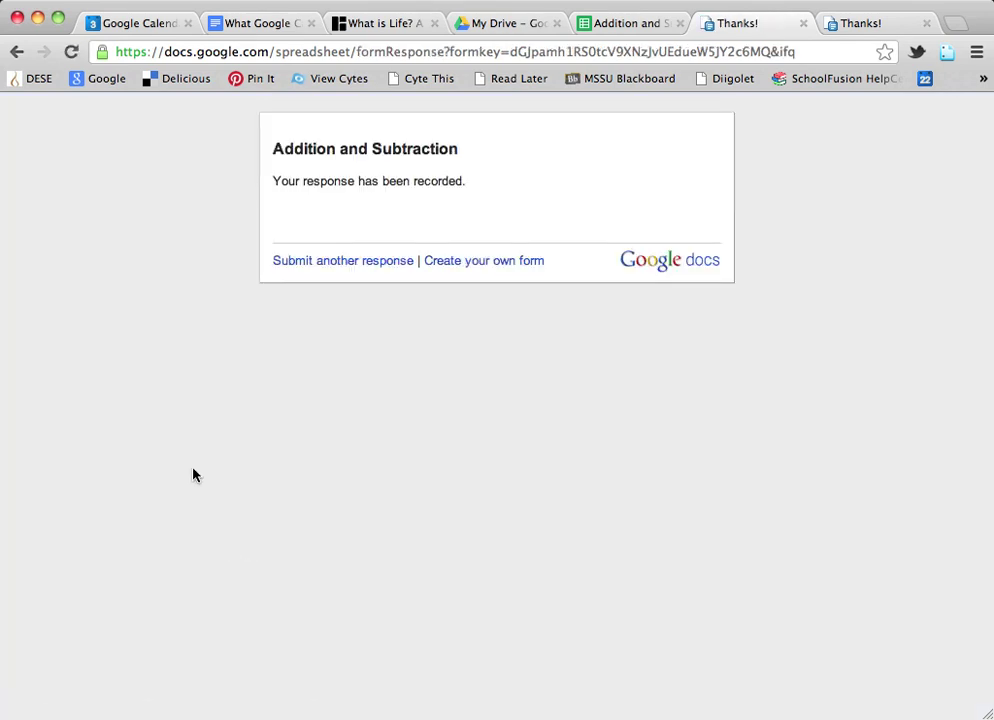
Return to the responses spreadsheet and deselect column E to see the orange-highlighted explanation
click(612, 26)
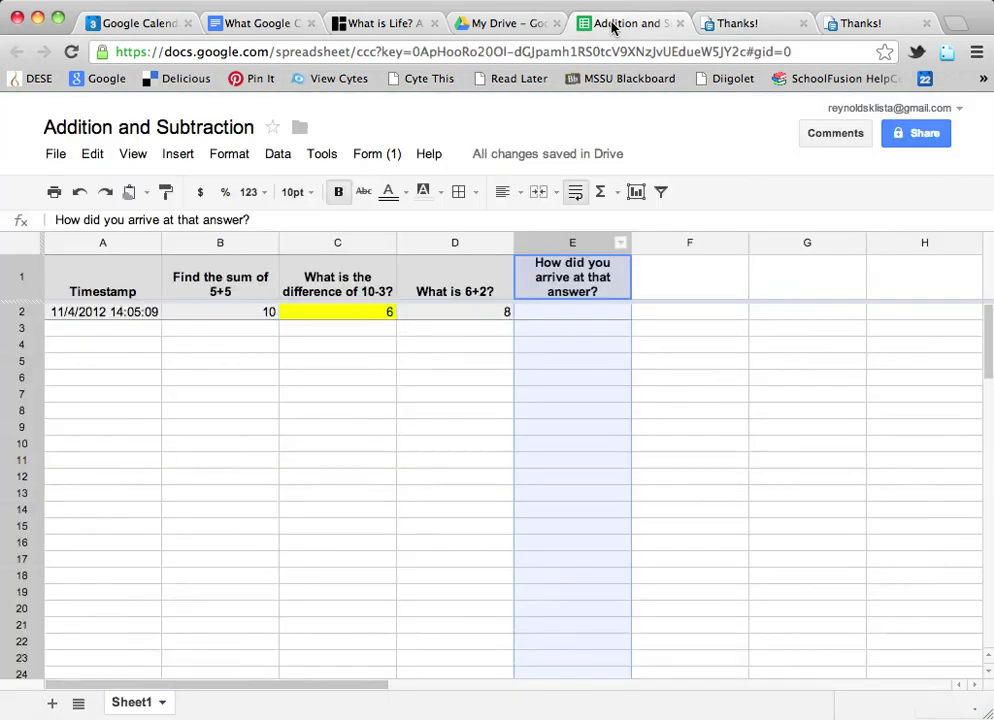
click(633, 379)
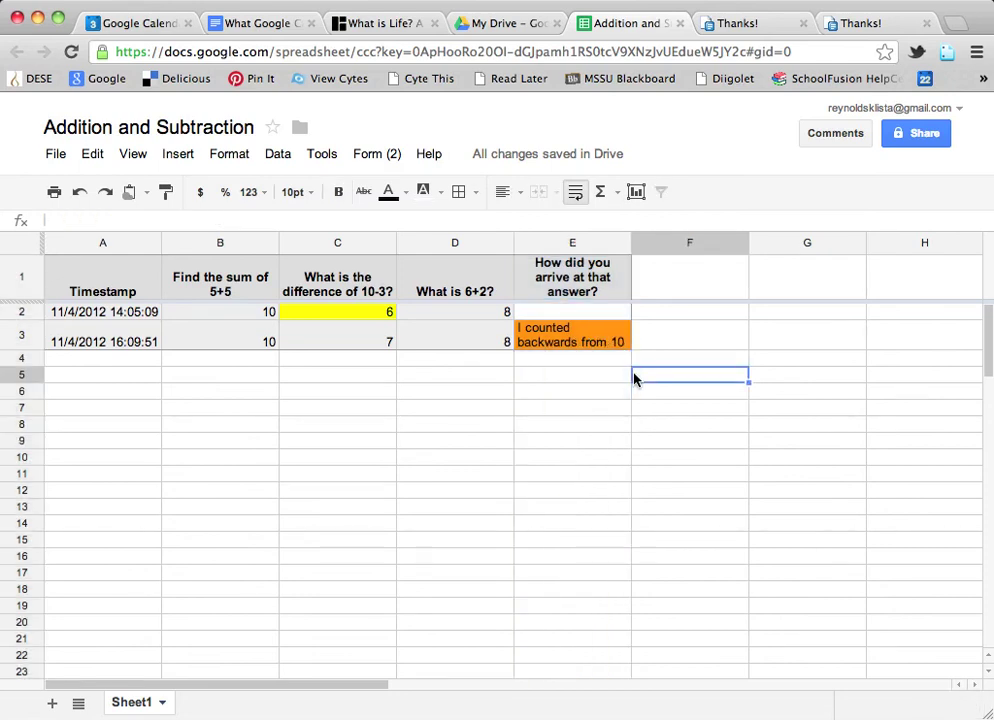